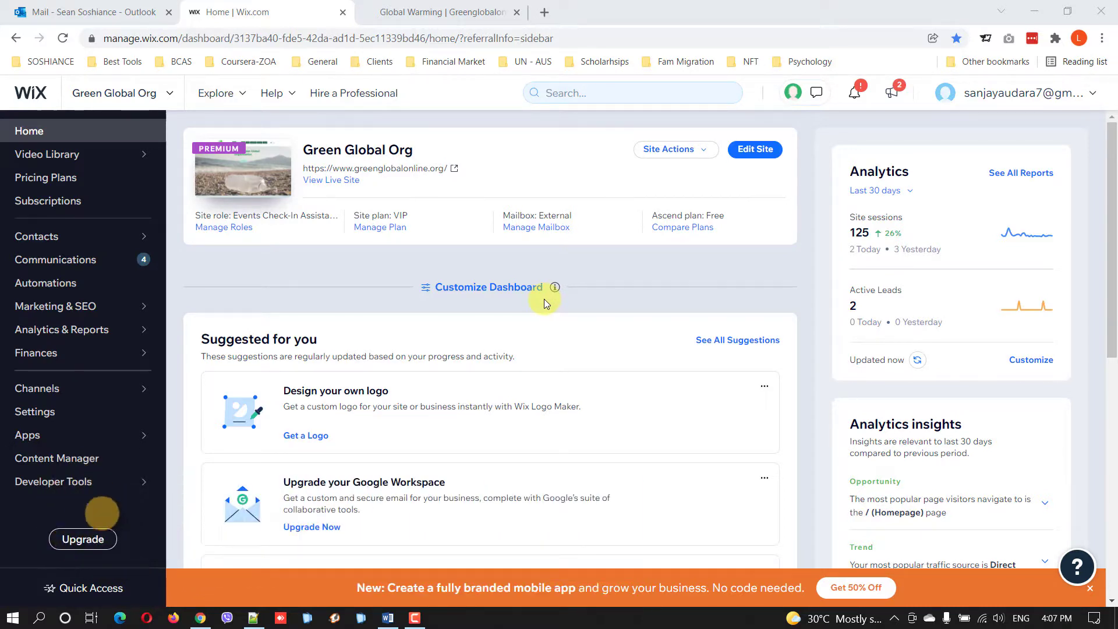
Open the Green Global Organization site for editing in the Wix Editor.
{"action": "left_click", "coordinate": [441, 7]}
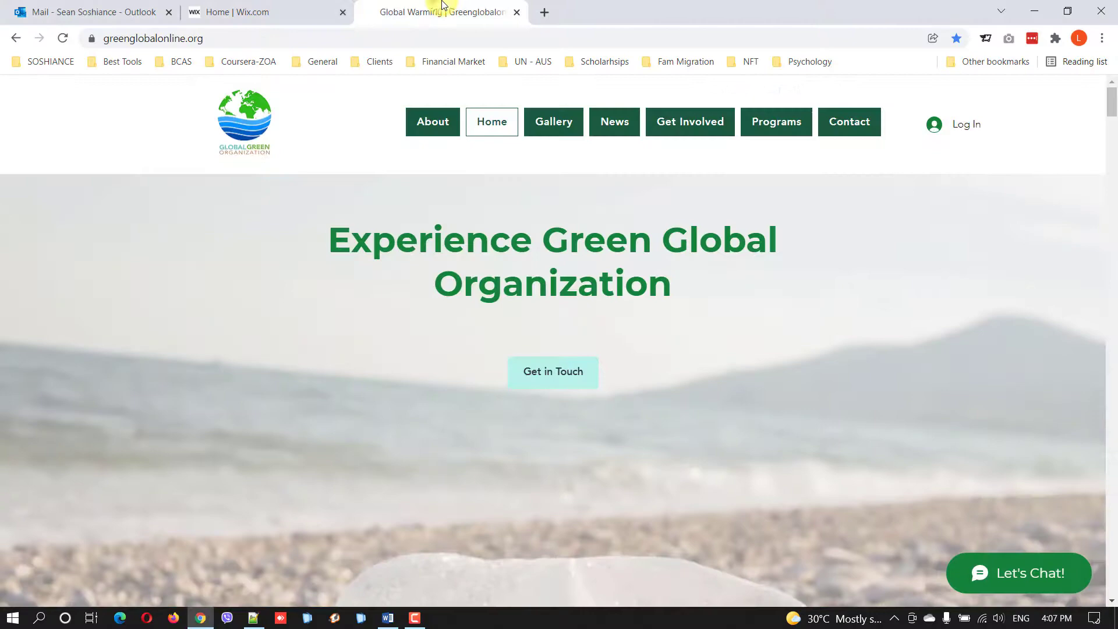
{"action": "scroll", "coordinate": [507, 200], "scroll_direction": "down", "scroll_amount": 5}
{"action": "scroll", "coordinate": [452, 165], "scroll_direction": "up", "scroll_amount": 5}
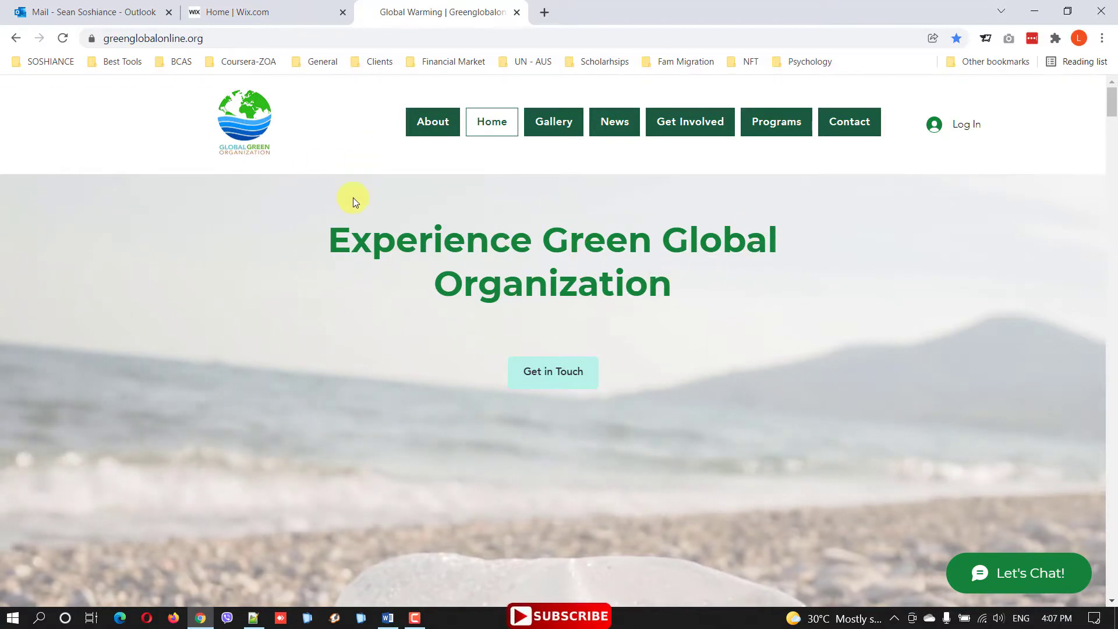
{"action": "left_click", "coordinate": [260, 4]}
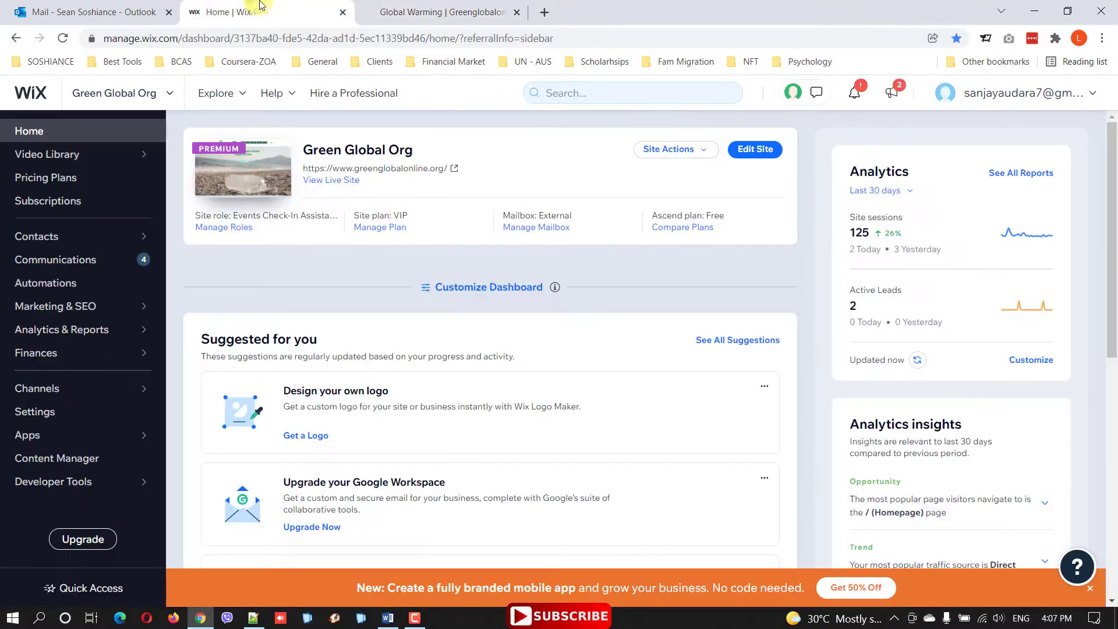
{"action": "left_click", "coordinate": [761, 152]}
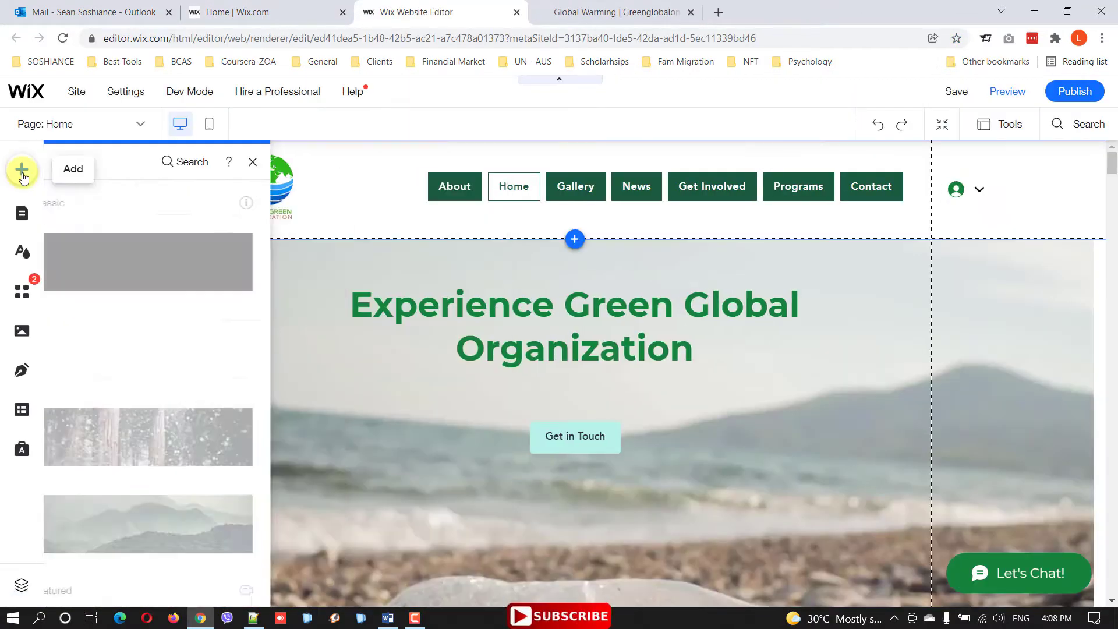
Add the Coming Soon landing-page template as a new site page.
{"action": "left_click", "coordinate": [124, 125]}
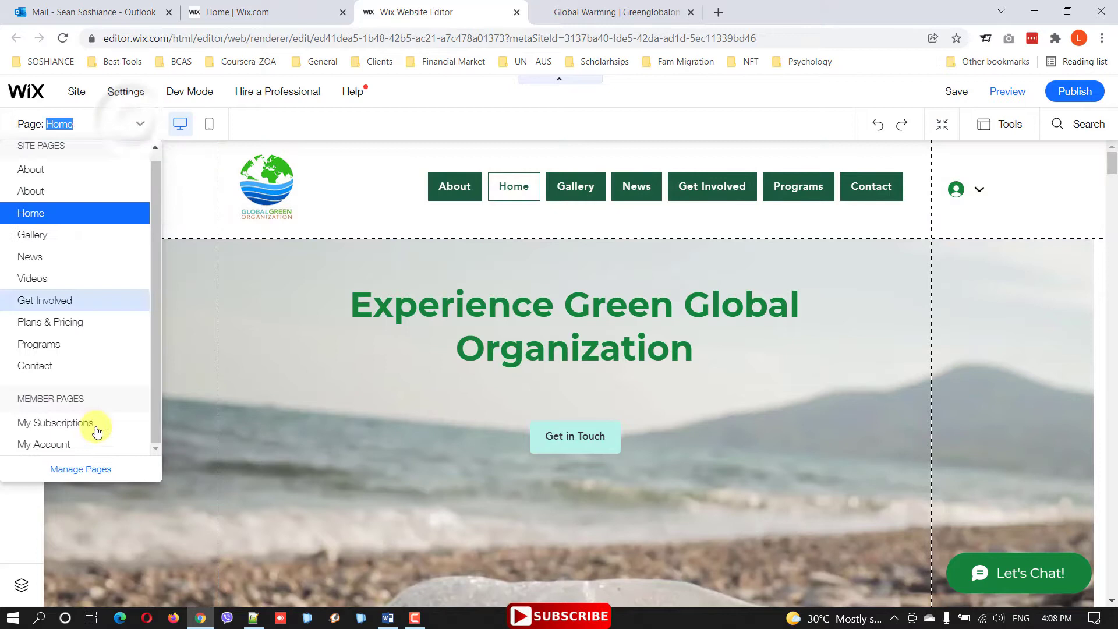
{"action": "left_click", "coordinate": [108, 463]}
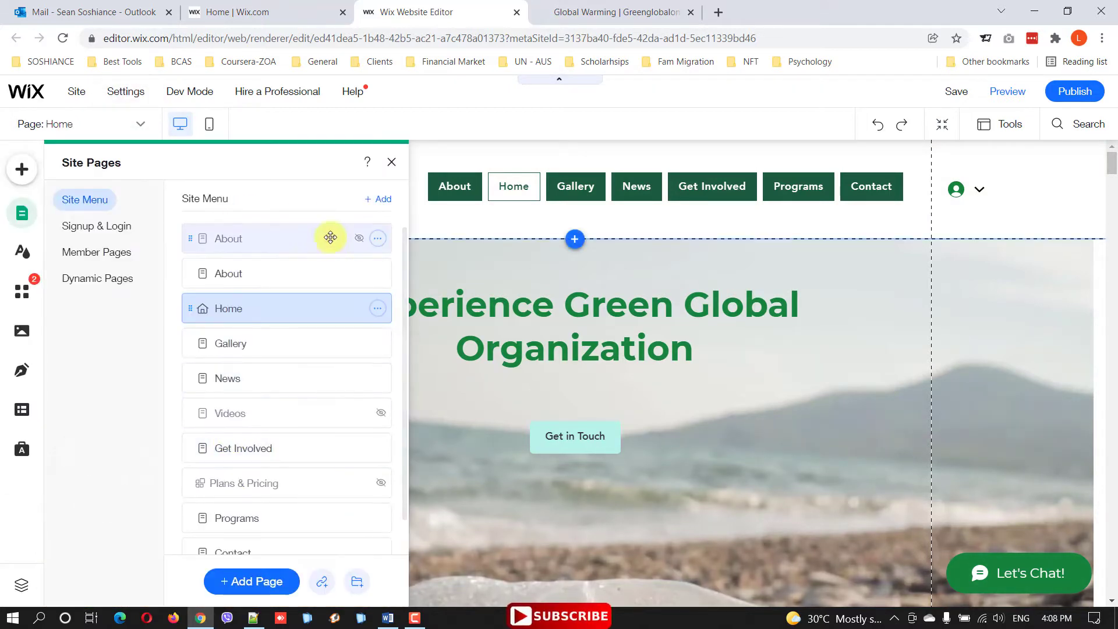
{"action": "left_click", "coordinate": [278, 585]}
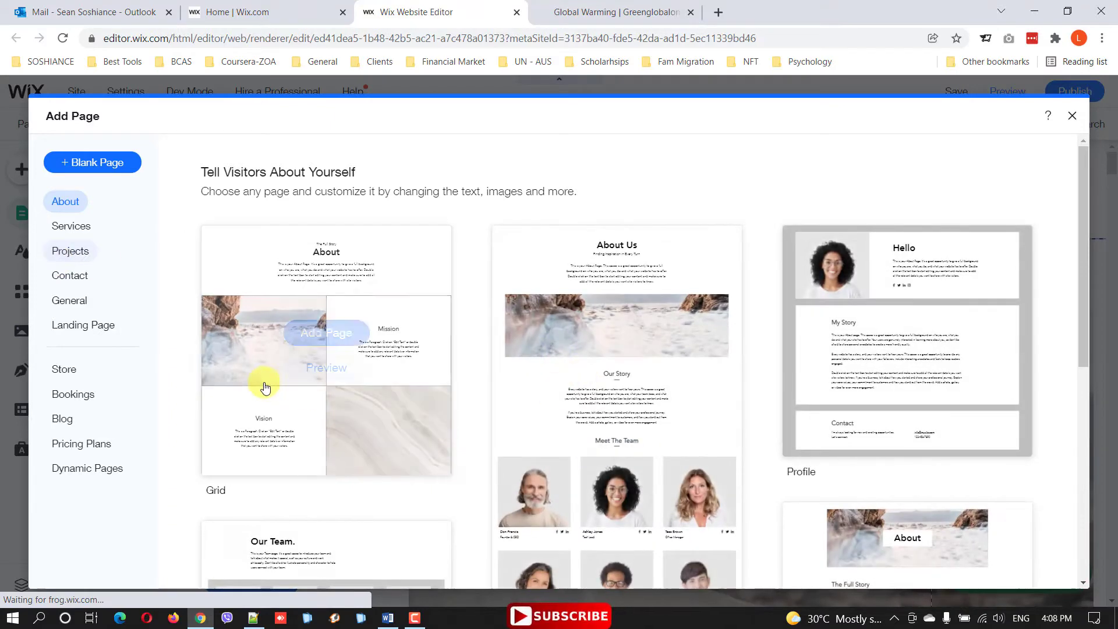
{"action": "left_click", "coordinate": [102, 333]}
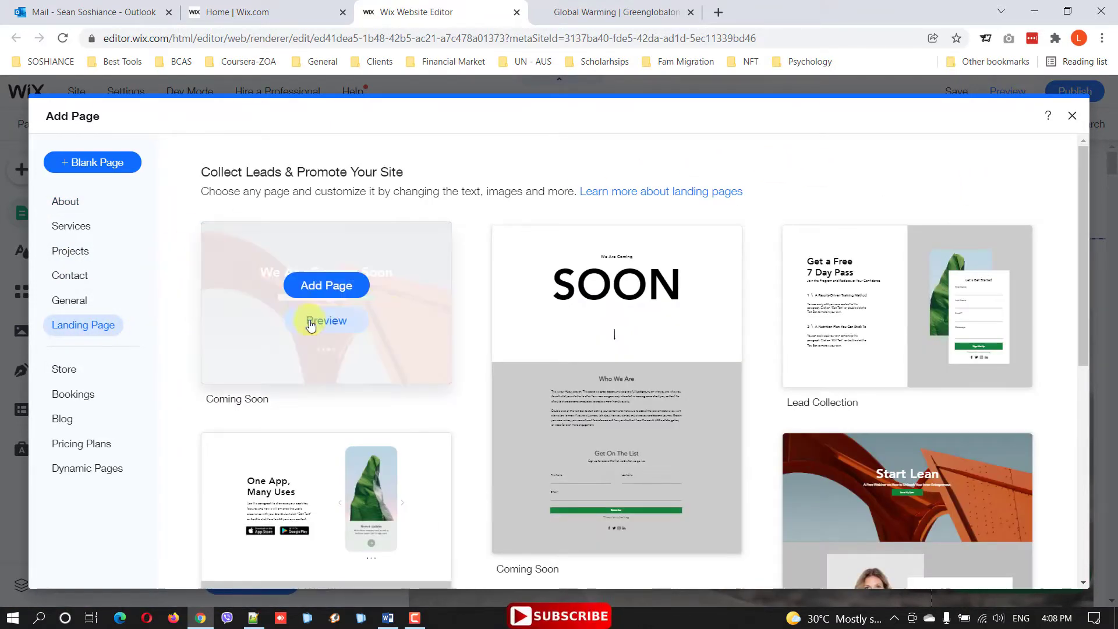
{"action": "scroll", "coordinate": [1033, 323], "scroll_direction": "down", "scroll_amount": 3}
{"action": "scroll", "coordinate": [1042, 326], "scroll_direction": "down", "scroll_amount": 5}
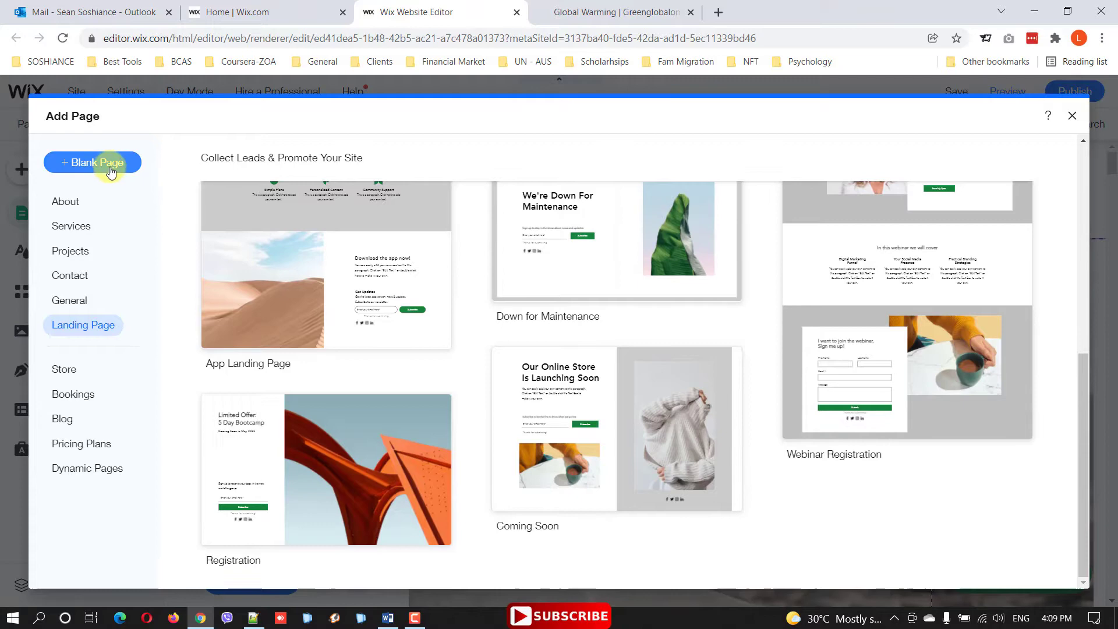
{"action": "scroll", "coordinate": [509, 332], "scroll_direction": "up", "scroll_amount": 6}
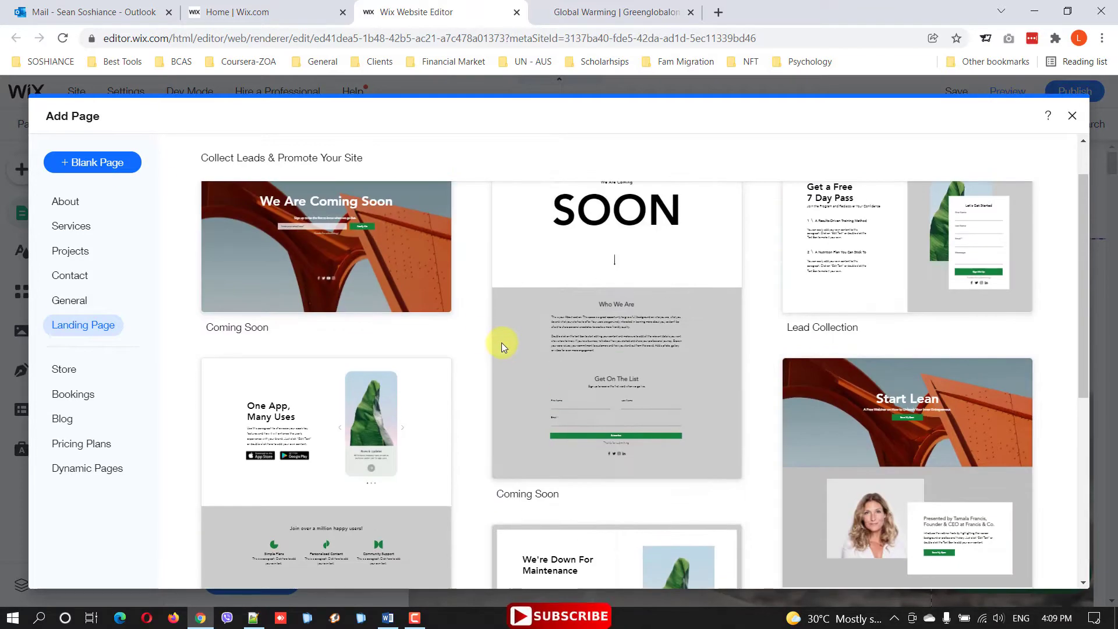
{"action": "scroll", "coordinate": [908, 373], "scroll_direction": "up", "scroll_amount": 2}
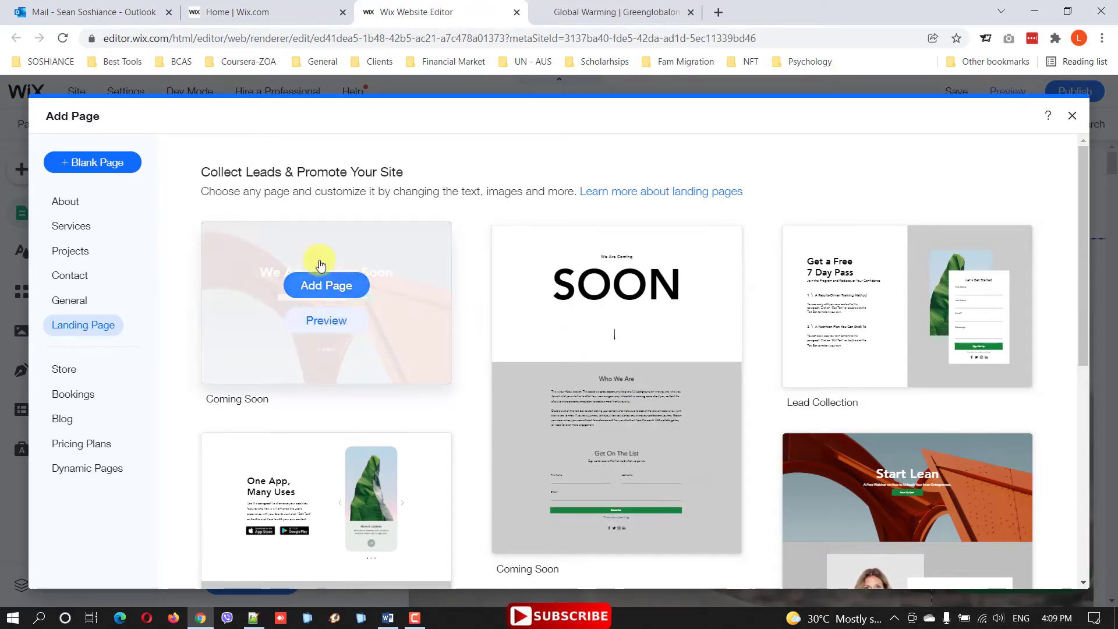
{"action": "right_click", "coordinate": [327, 323]}
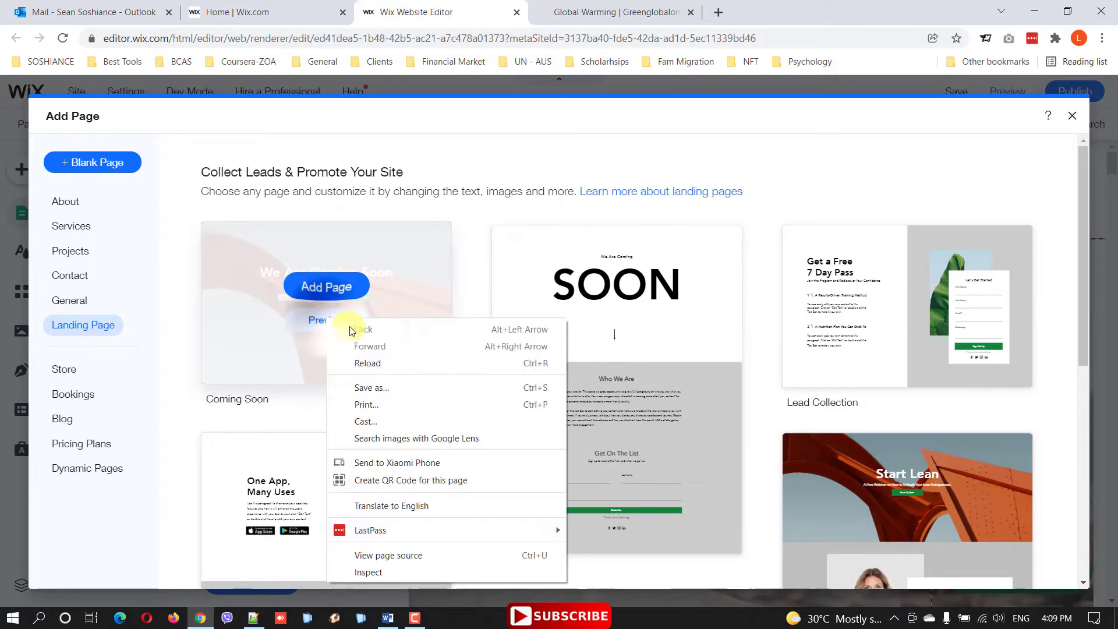
{"action": "left_click", "coordinate": [313, 322]}
{"action": "left_click", "coordinate": [313, 323]}
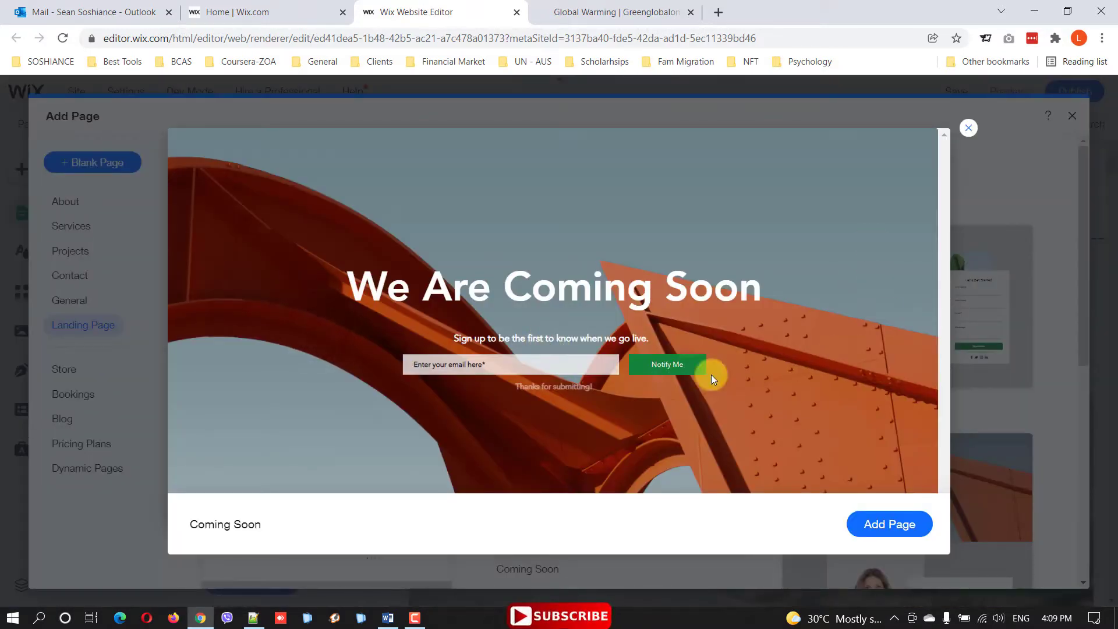
{"action": "left_click", "coordinate": [891, 524]}
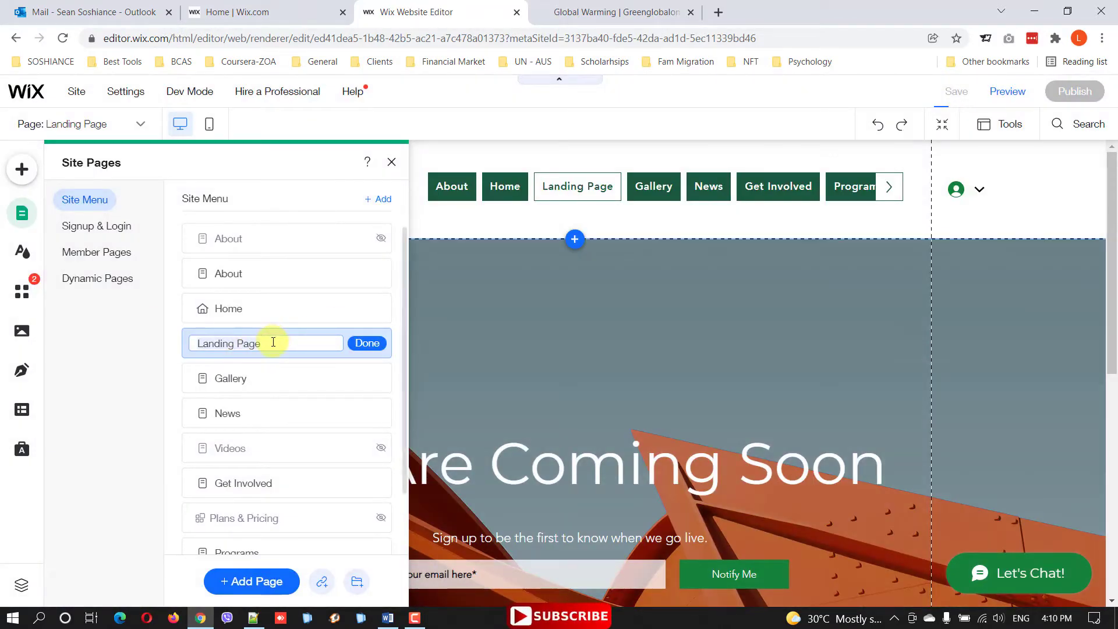
Rename the new page to 'Coming Soon' and move it to the top of the page list.
{"action": "type", "text": "cOM"}
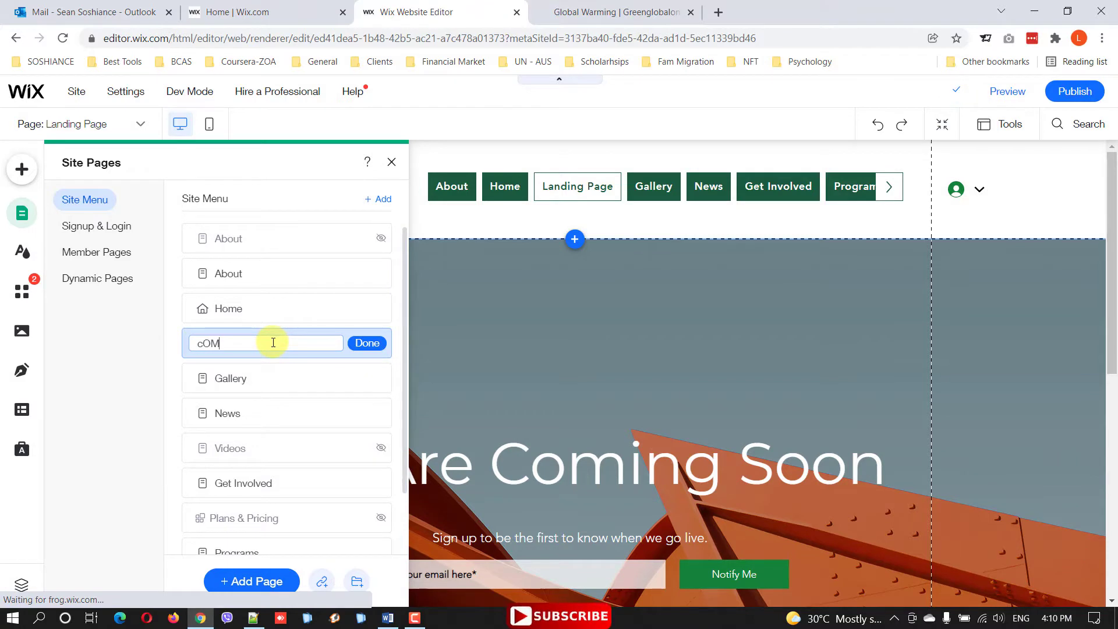
{"action": "key", "text": "BackSpace"}
{"action": "key", "text": "BackSpace"}
{"action": "key", "text": "BackSpace"}
{"action": "type", "text": "ComingS"}
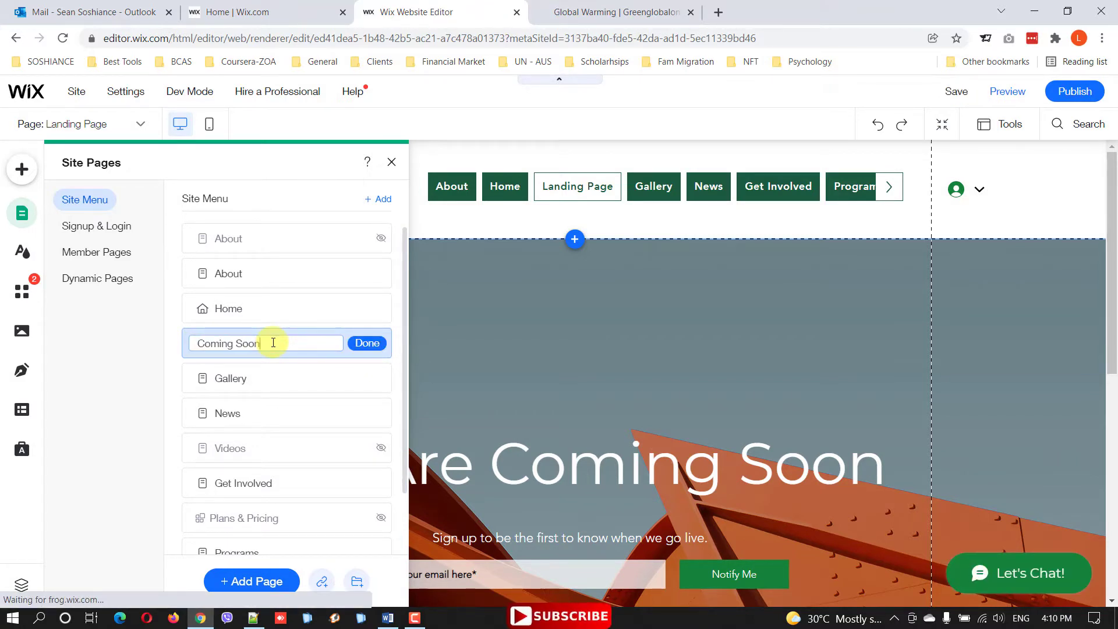
{"action": "left_click", "coordinate": [368, 343]}
{"action": "left_click_drag", "start_coordinate": [367, 342], "coordinate": [342, 258]}
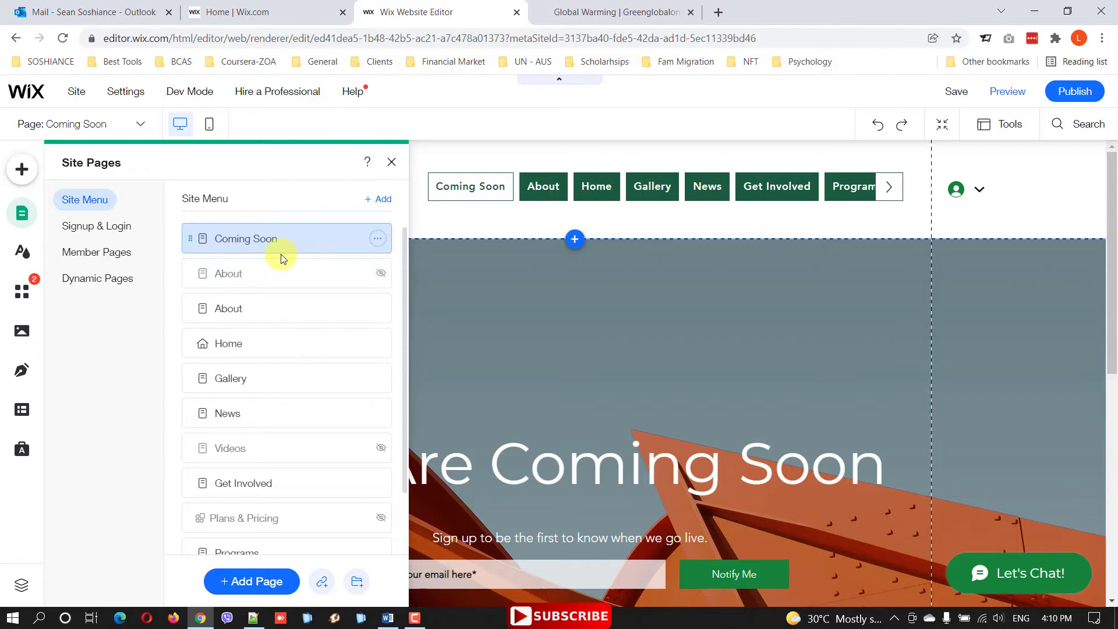
In the Coming Soon page settings, hide it from the menu and choose the No Header & Footer layout.
{"action": "left_click", "coordinate": [378, 239]}
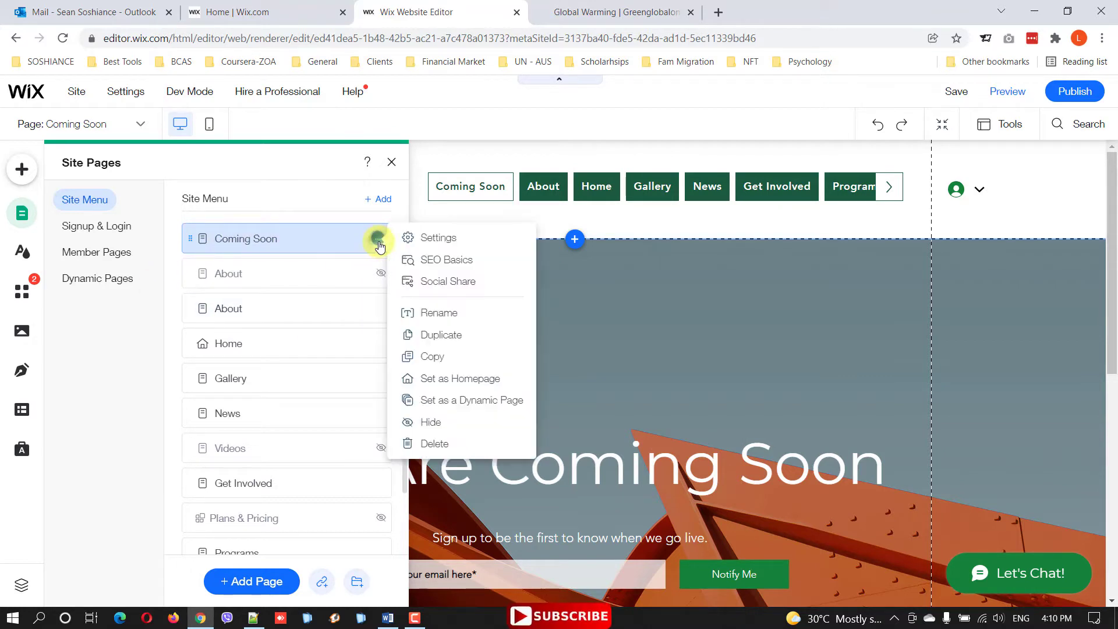
{"action": "left_click", "coordinate": [450, 239]}
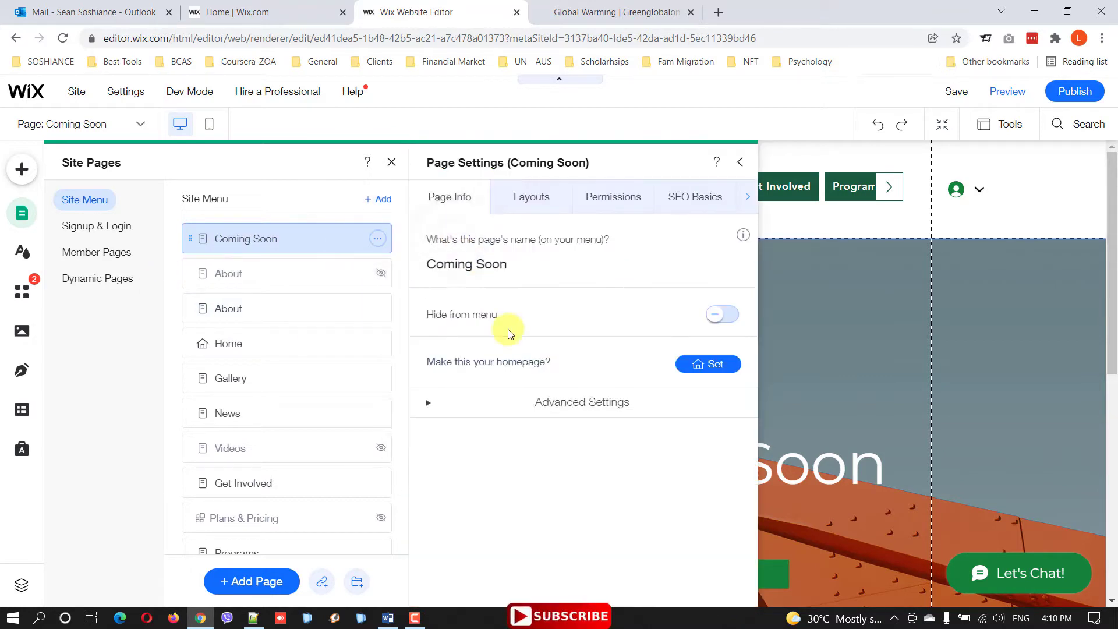
{"action": "left_click", "coordinate": [724, 316]}
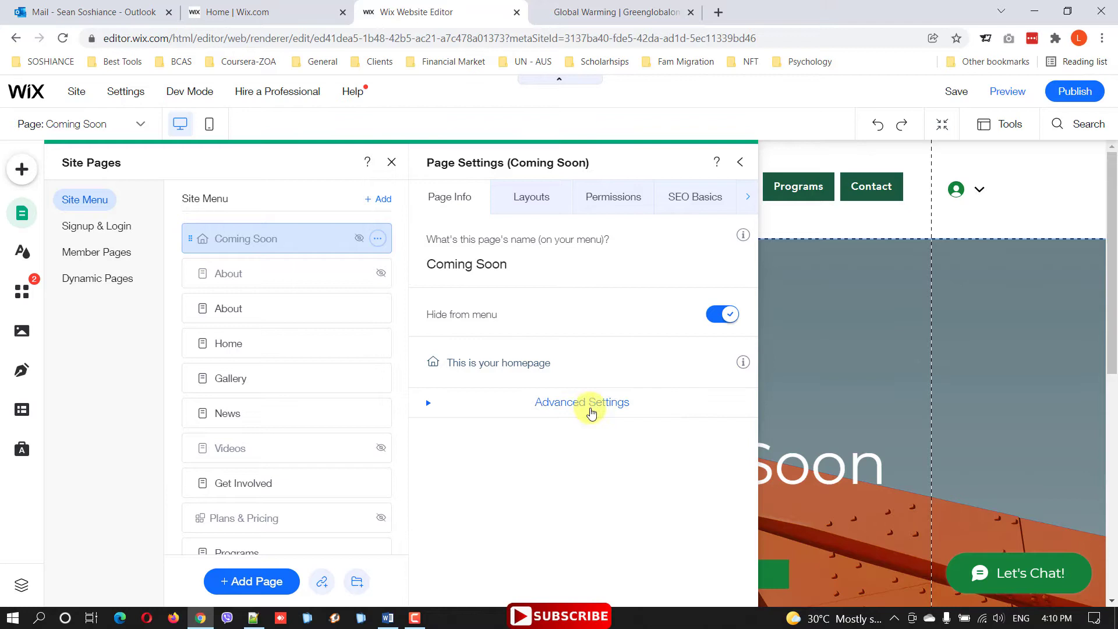
{"action": "left_click", "coordinate": [526, 209]}
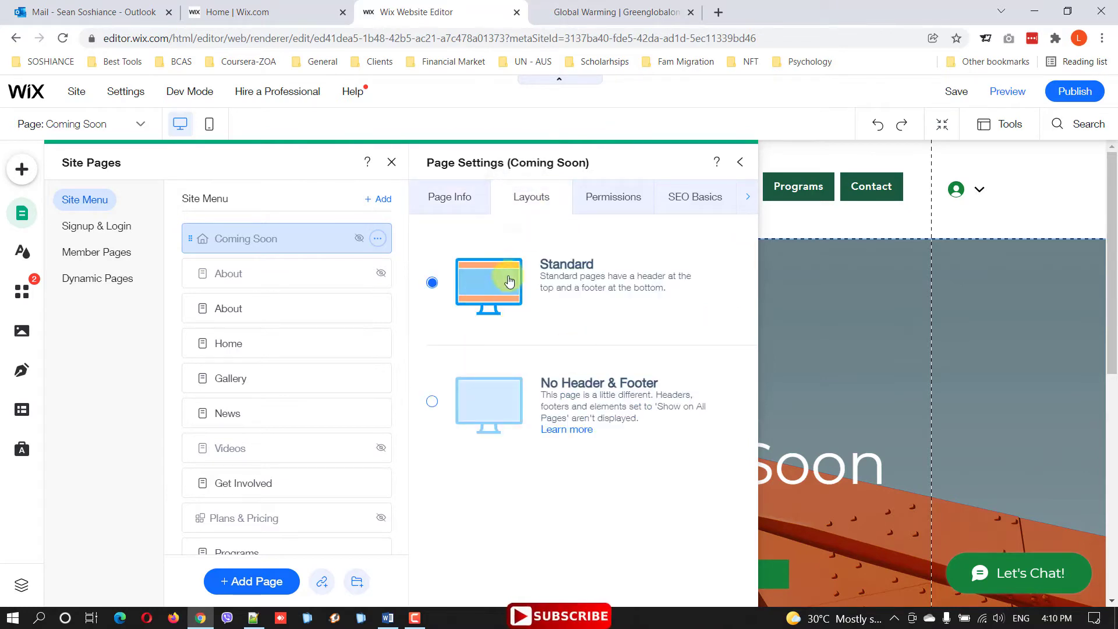
{"action": "left_click", "coordinate": [493, 405]}
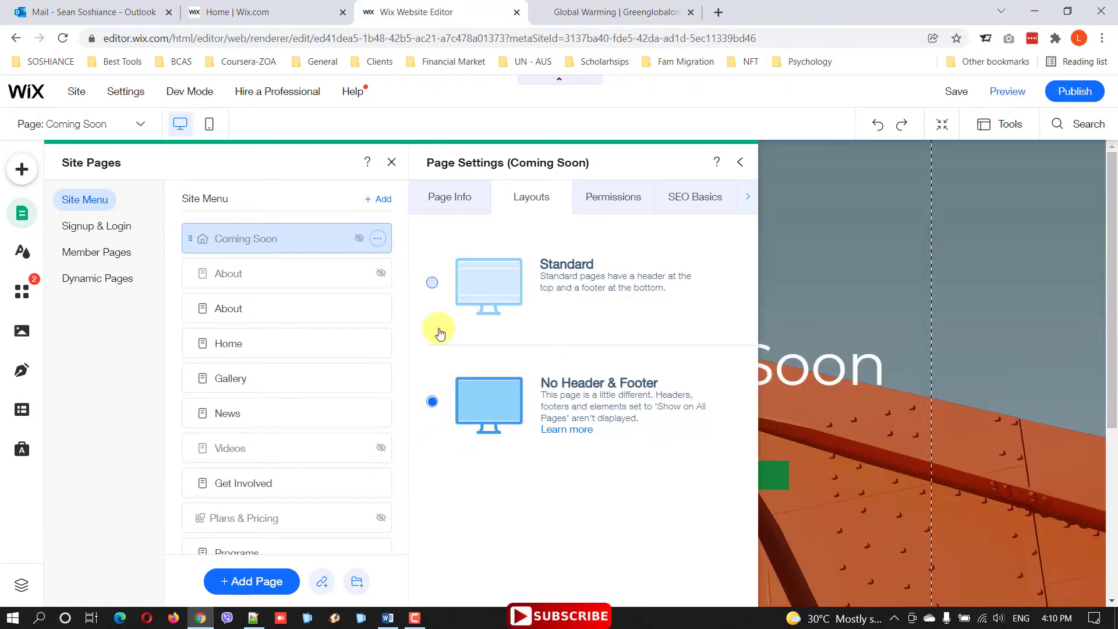
{"action": "left_click", "coordinate": [741, 163]}
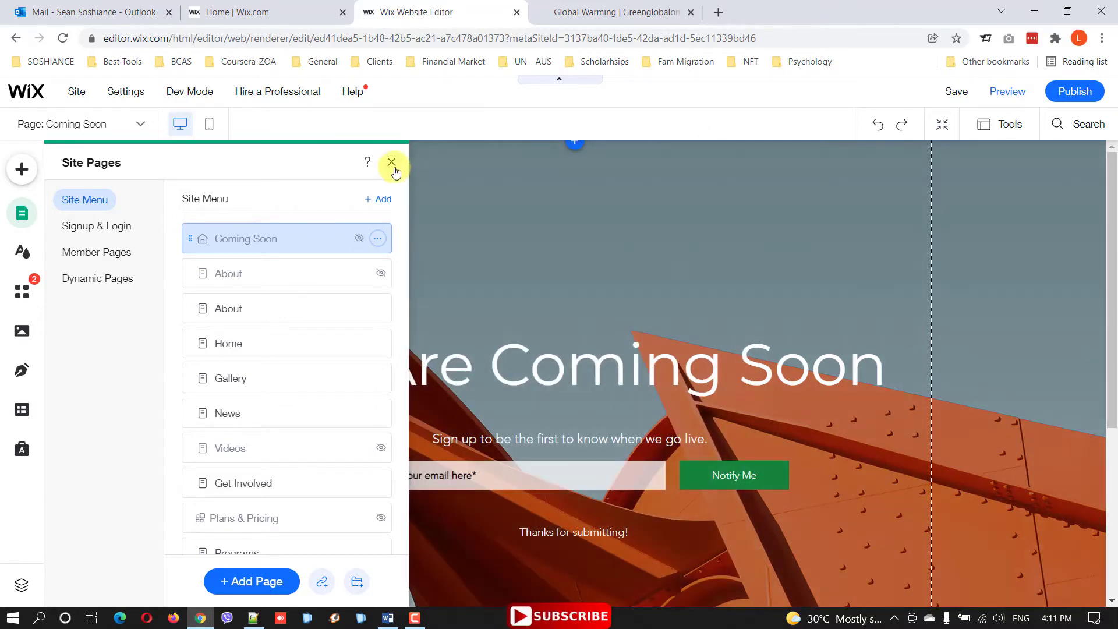
Select the page strip behind the Coming Soon content.
{"action": "left_click", "coordinate": [391, 164]}
{"action": "left_click_drag", "start_coordinate": [1110, 237], "coordinate": [1101, 282]}
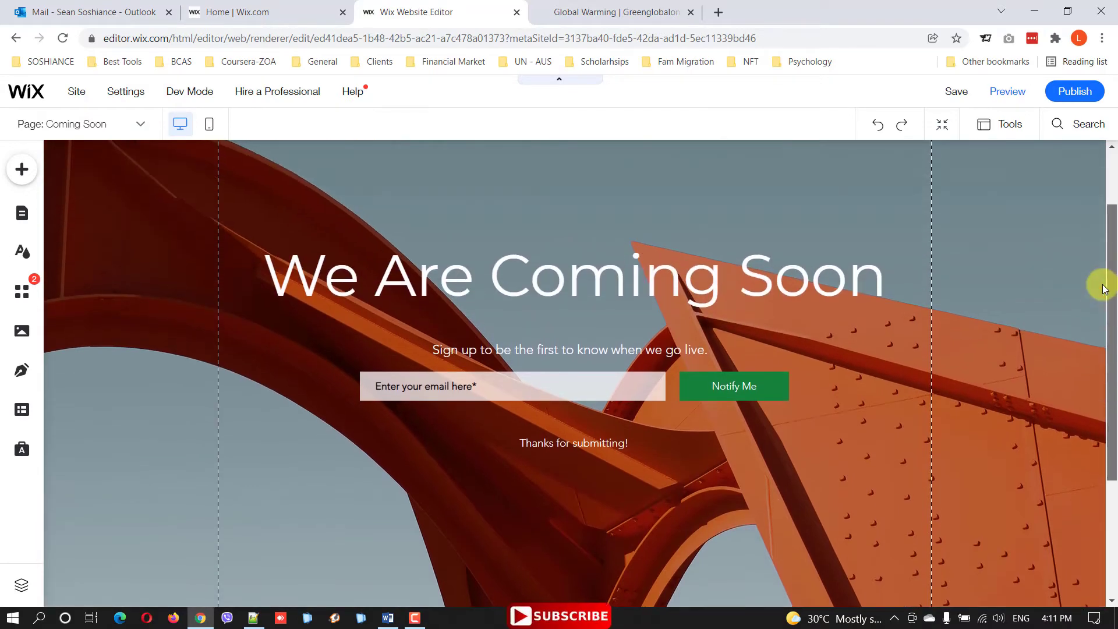
{"action": "left_click", "coordinate": [578, 293]}
{"action": "left_click", "coordinate": [523, 354]}
{"action": "left_click", "coordinate": [566, 395]}
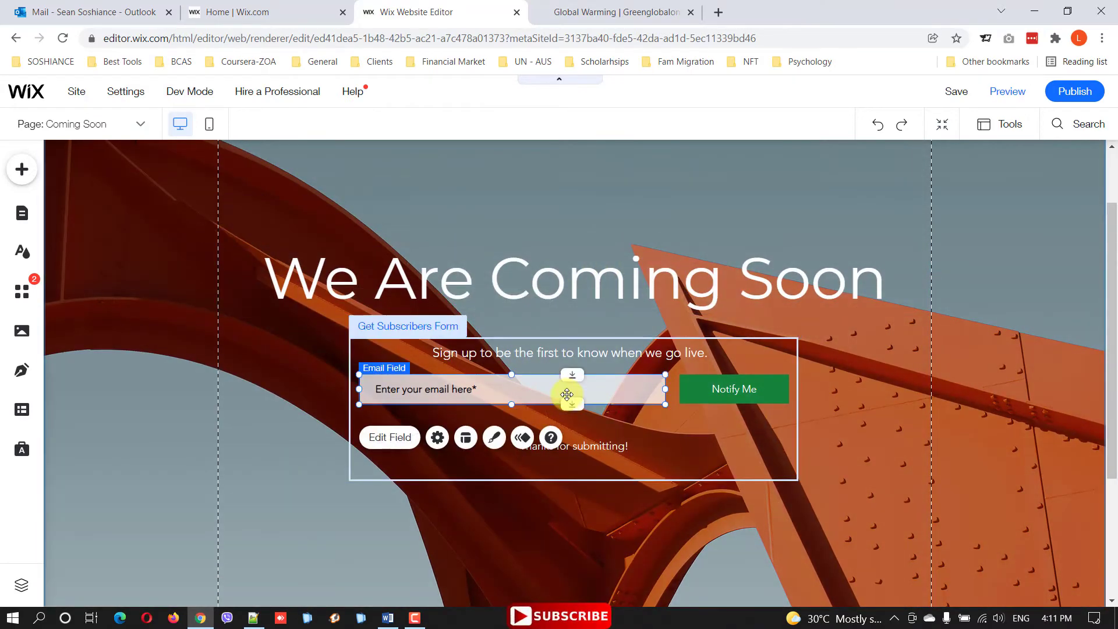
{"action": "left_click", "coordinate": [400, 256]}
{"action": "left_click", "coordinate": [706, 499]}
{"action": "scroll", "coordinate": [706, 498], "scroll_direction": "down", "scroll_amount": 3}
{"action": "scroll", "coordinate": [631, 407], "scroll_direction": "up", "scroll_amount": 5}
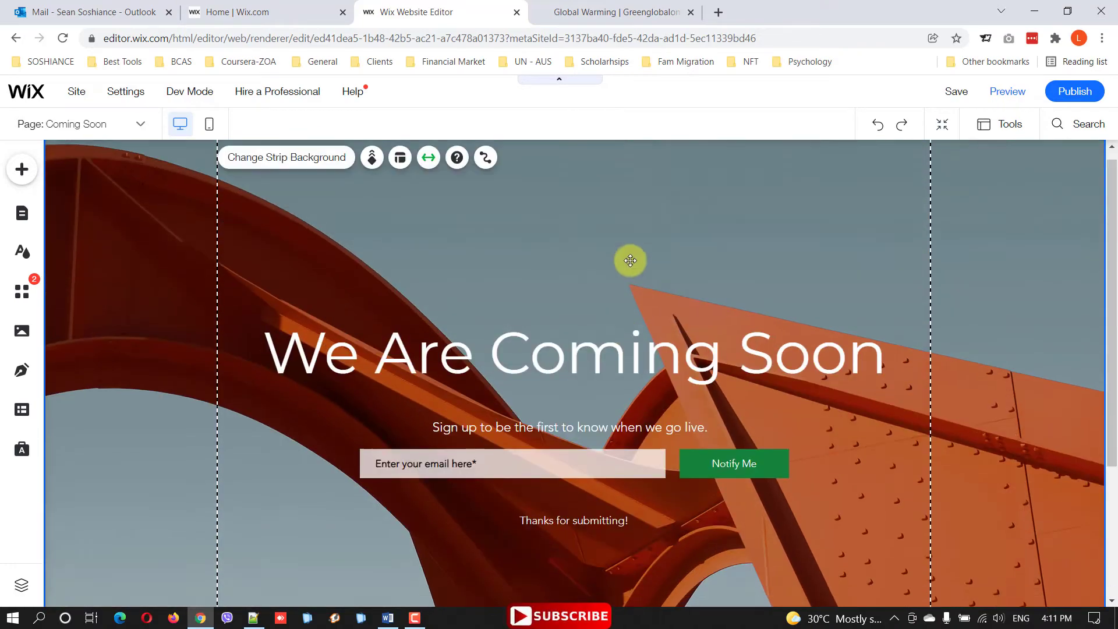
{"action": "scroll", "coordinate": [630, 260], "scroll_direction": "down", "scroll_amount": 1}
Set the strip background to the palm-leaf video found by searching 'environment'.
{"action": "left_click", "coordinate": [658, 222]}
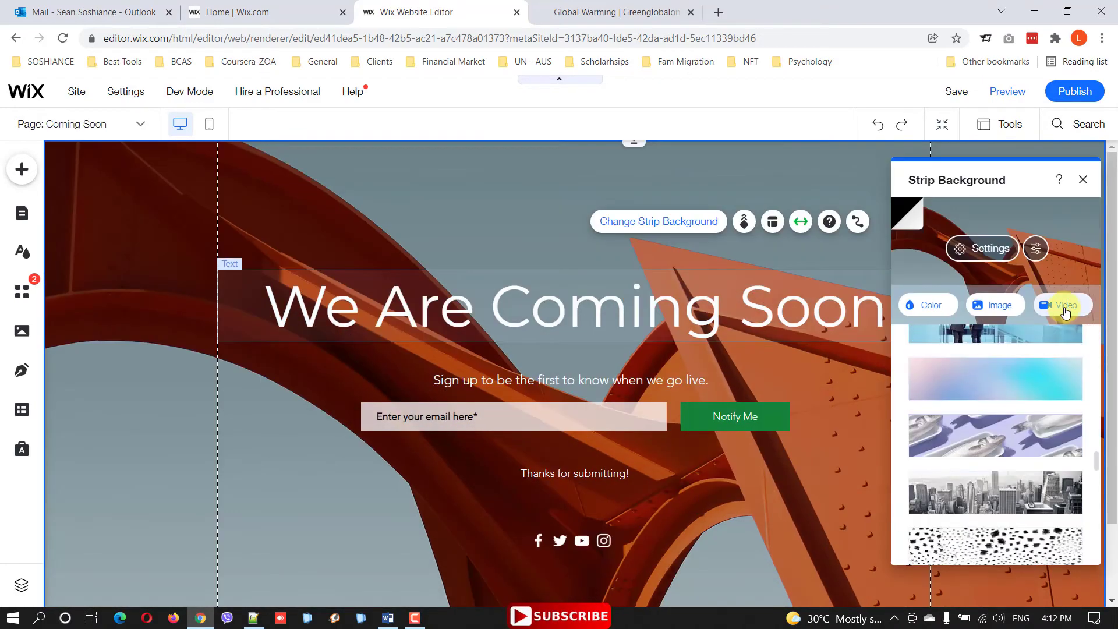
{"action": "left_click", "coordinate": [1065, 308]}
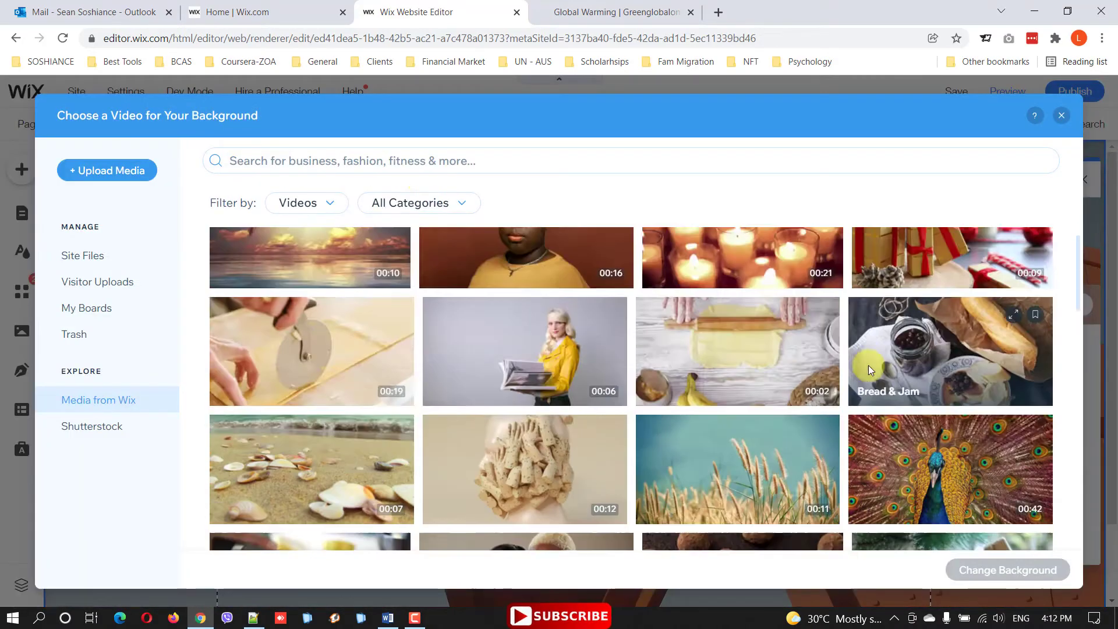
{"action": "left_click", "coordinate": [436, 161]}
{"action": "type", "text": "environment"}
{"action": "key", "text": "Return"}
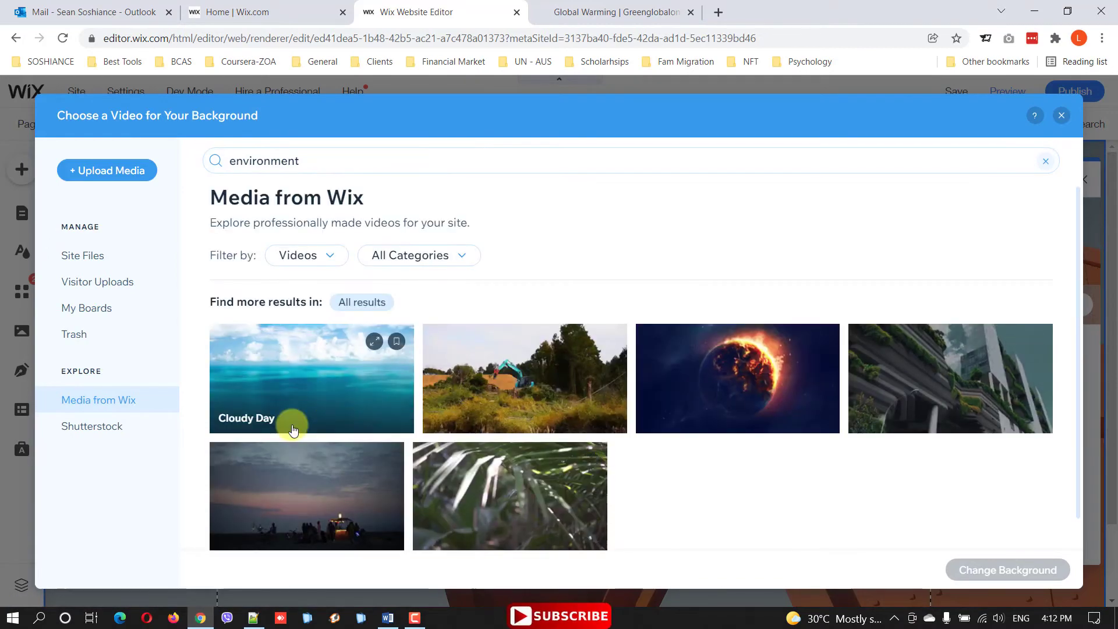
{"action": "left_click", "coordinate": [510, 500]}
{"action": "left_click", "coordinate": [1042, 570]}
Darken the background video with a colour overlay of about 48%.
{"action": "left_click", "coordinate": [989, 253]}
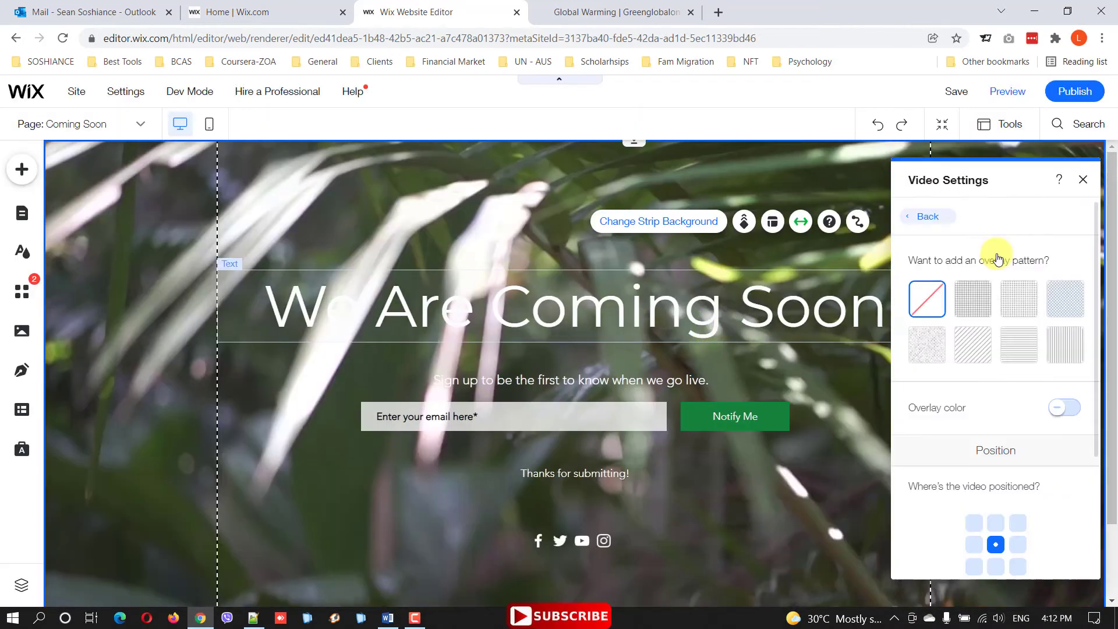
{"action": "left_click", "coordinate": [1064, 408]}
{"action": "left_click_drag", "start_coordinate": [913, 457], "coordinate": [954, 452]}
{"action": "left_click", "coordinate": [598, 315]}
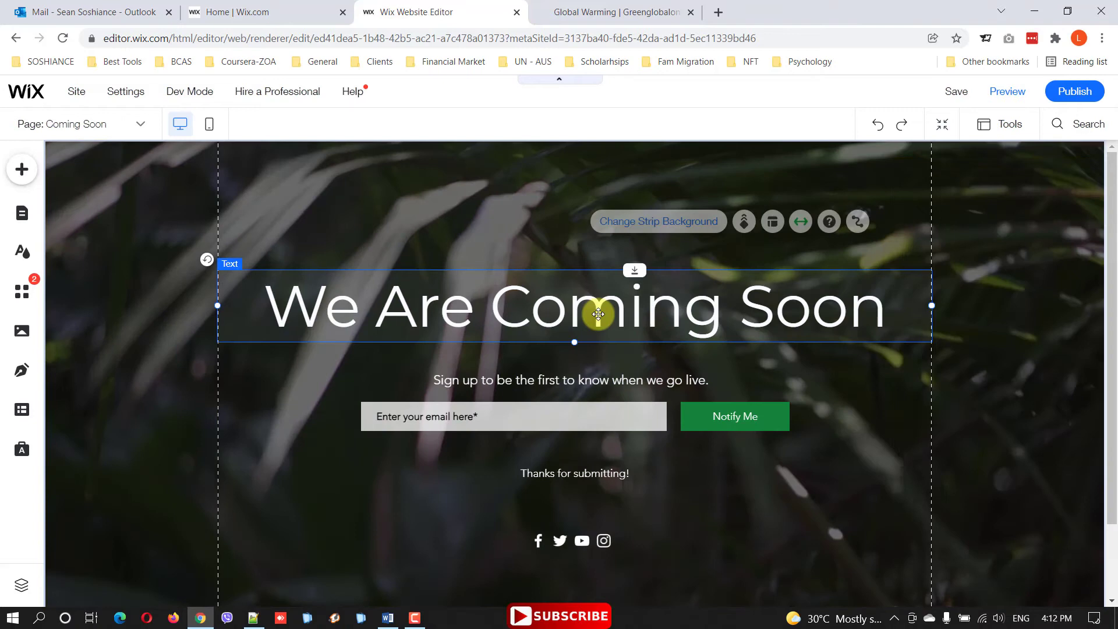
Raise the heading about 80 px and style it bold, green and Georgia.
{"action": "left_click_drag", "start_coordinate": [598, 315], "coordinate": [592, 267]}
{"action": "left_click", "coordinate": [263, 191]}
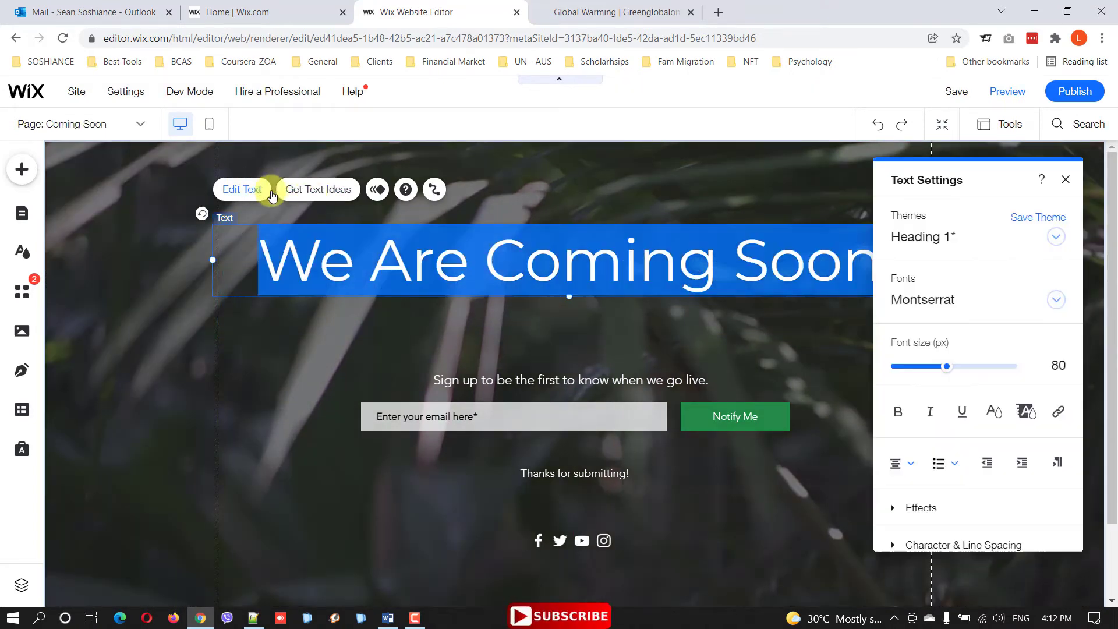
{"action": "left_click", "coordinate": [993, 411]}
{"action": "left_click", "coordinate": [1031, 292]}
{"action": "left_click", "coordinate": [898, 412]}
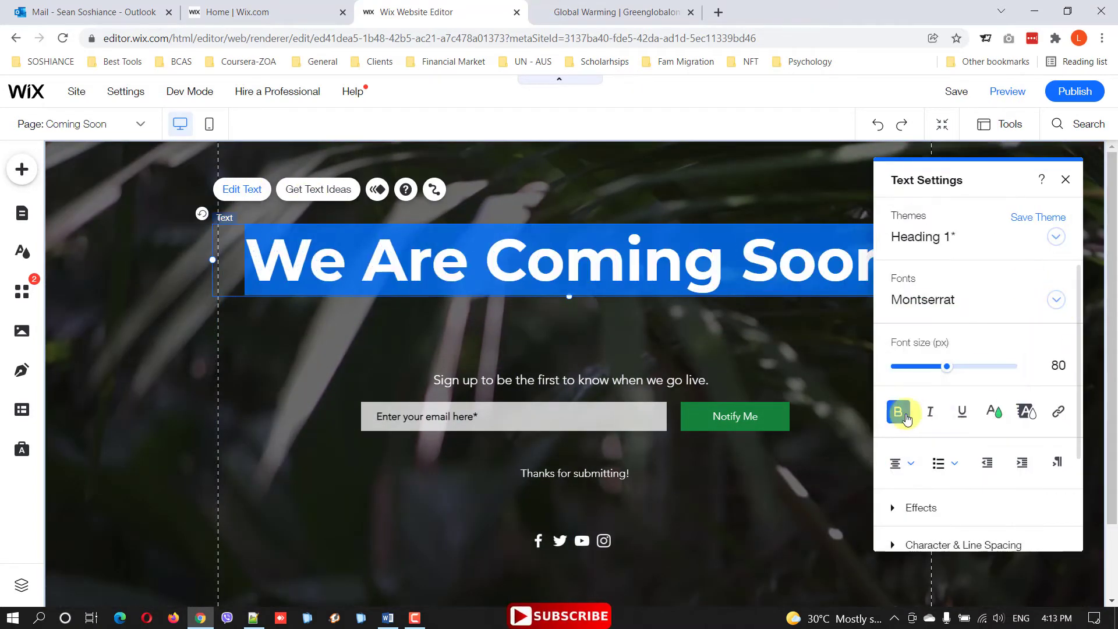
{"action": "left_click", "coordinate": [1055, 299]}
{"action": "left_click", "coordinate": [855, 326]}
{"action": "left_click", "coordinate": [675, 357]}
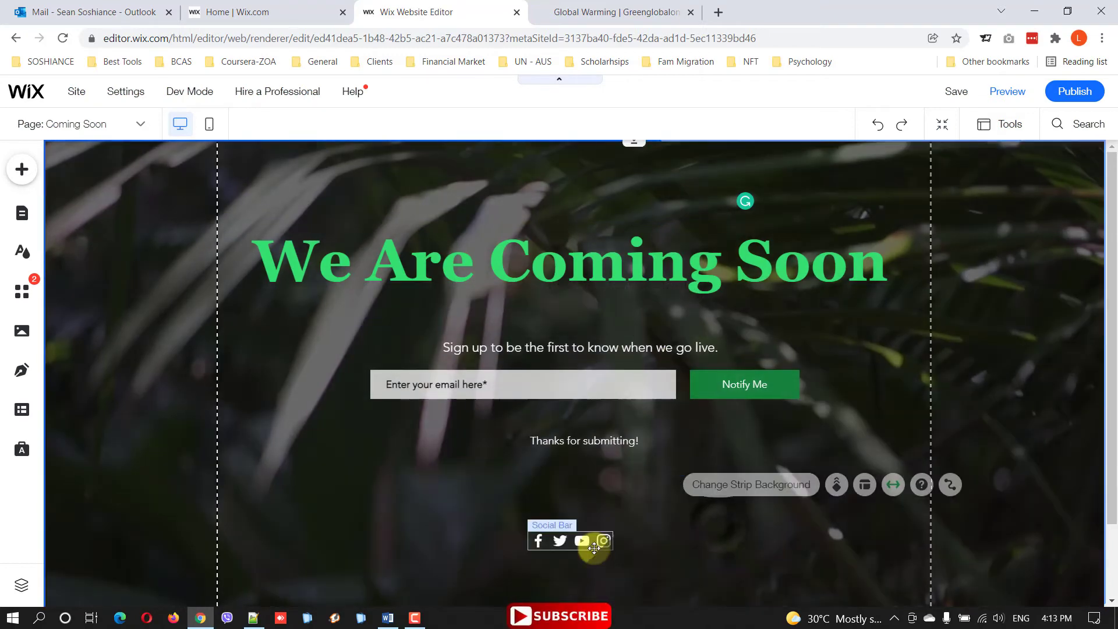
Move the social bar up about 80 px and remove its Twitter, YouTube and Instagram icons.
{"action": "left_click_drag", "start_coordinate": [593, 547], "coordinate": [590, 502]}
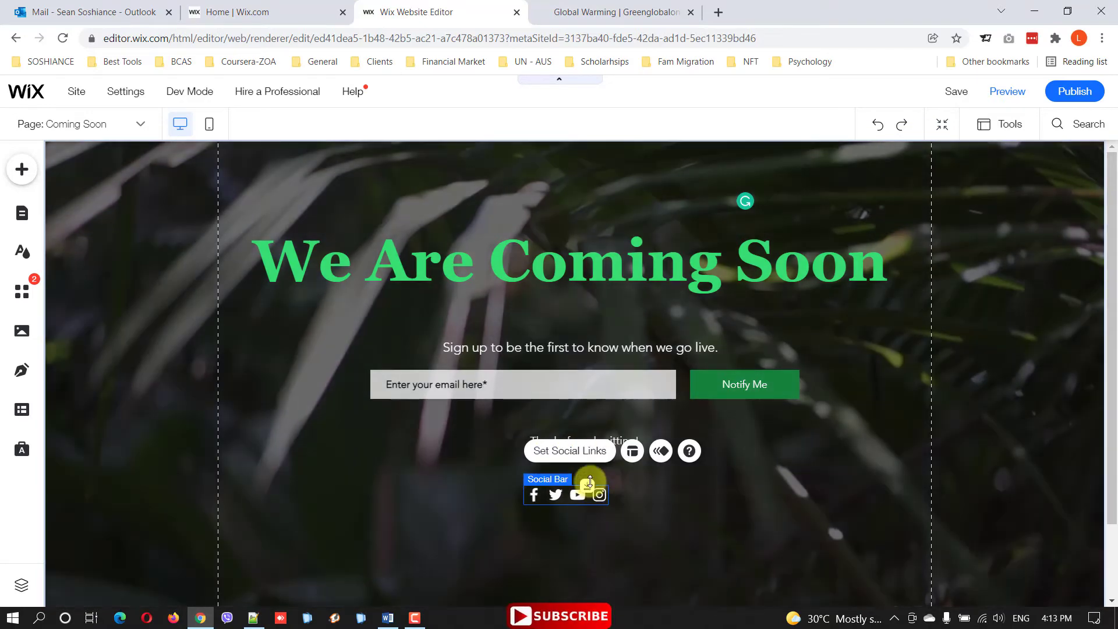
{"action": "left_click", "coordinate": [559, 446]}
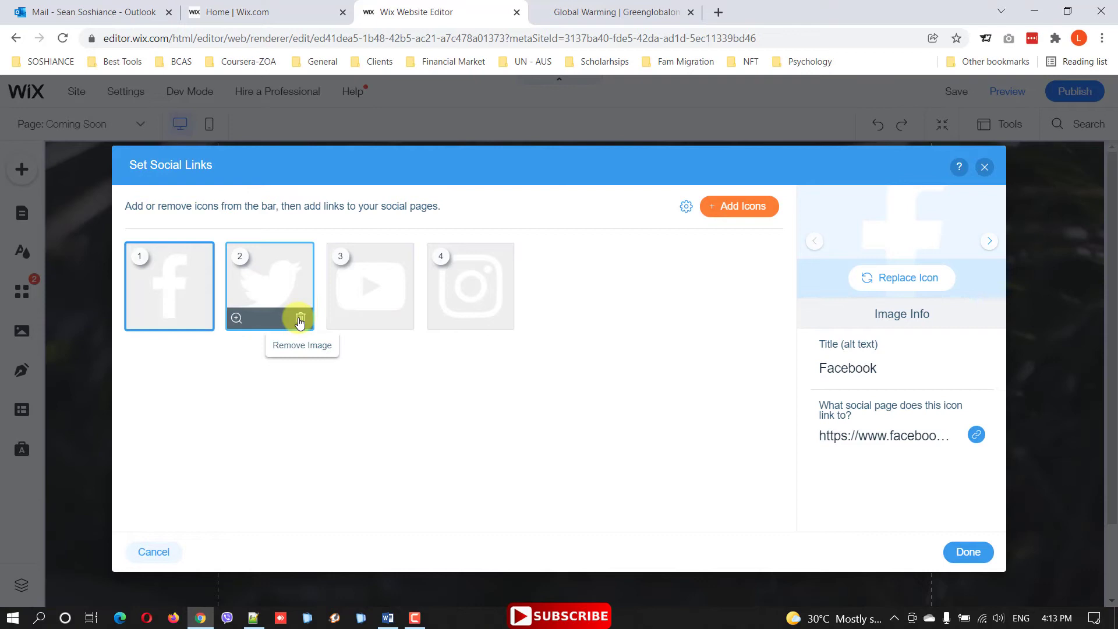
{"action": "left_click", "coordinate": [299, 319]}
{"action": "left_click", "coordinate": [299, 319]}
{"action": "left_click", "coordinate": [299, 320]}
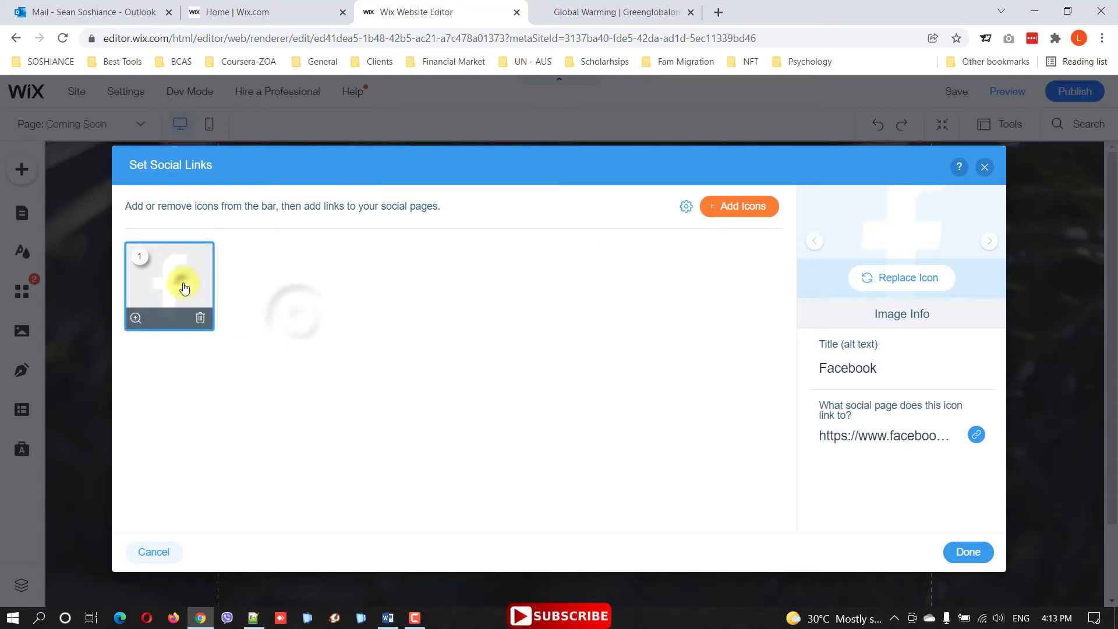
Link the Facebook icon to the Green global online Facebook page address.
{"action": "left_click", "coordinate": [575, 12]}
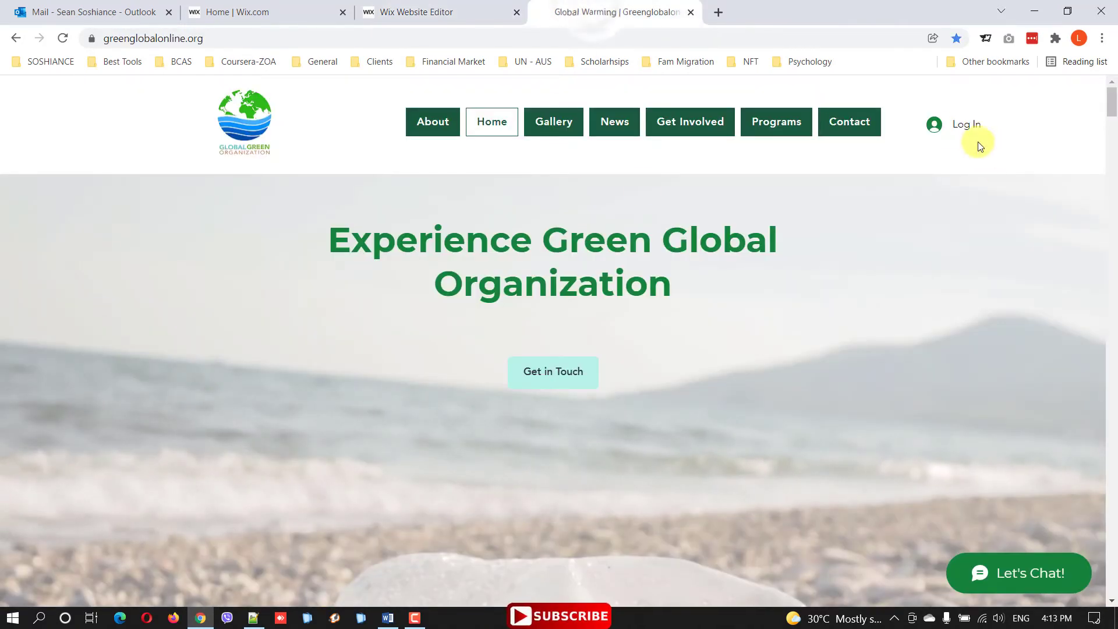
{"action": "left_click_drag", "start_coordinate": [1111, 102], "coordinate": [1109, 622]}
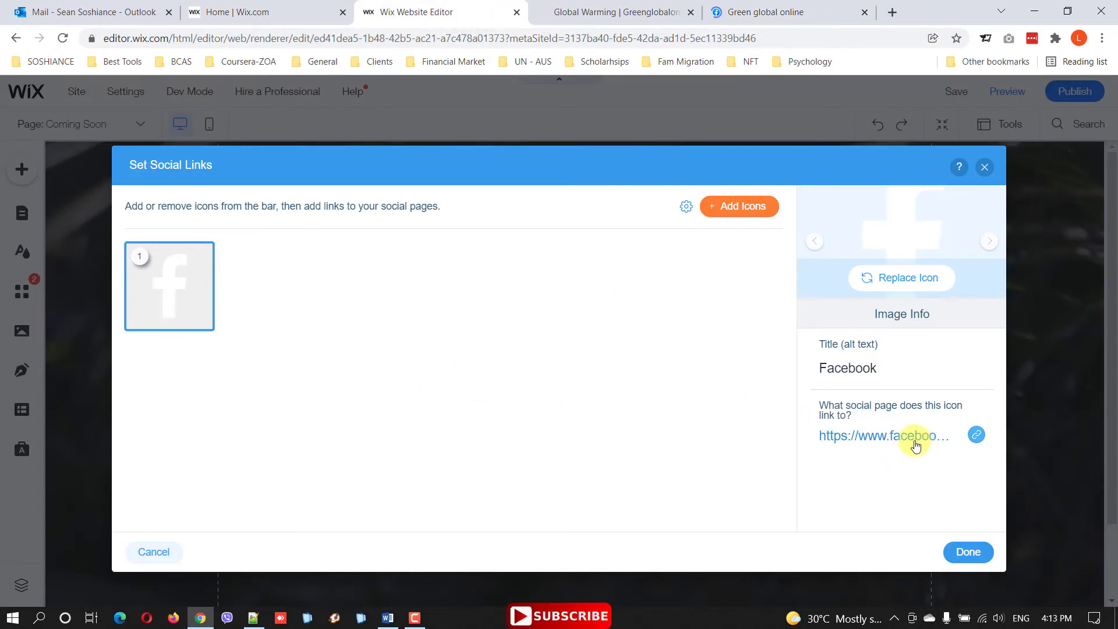
{"action": "left_click", "coordinate": [914, 438]}
{"action": "key", "text": "ctrl+a"}
{"action": "key", "text": "ctrl+v"}
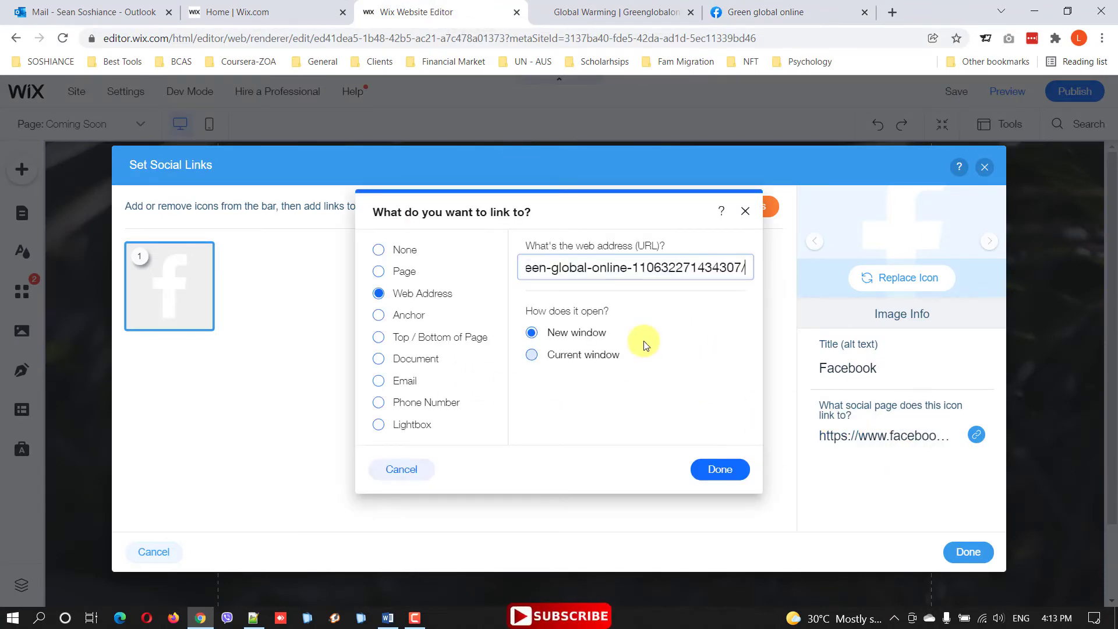
{"action": "left_click", "coordinate": [719, 469]}
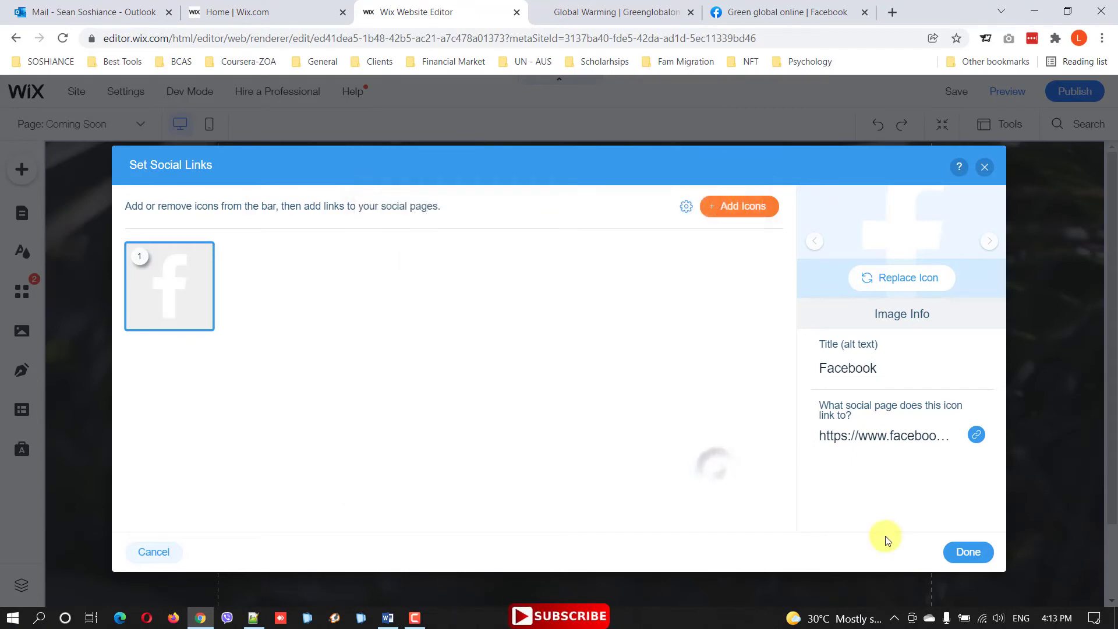
{"action": "left_click", "coordinate": [968, 552]}
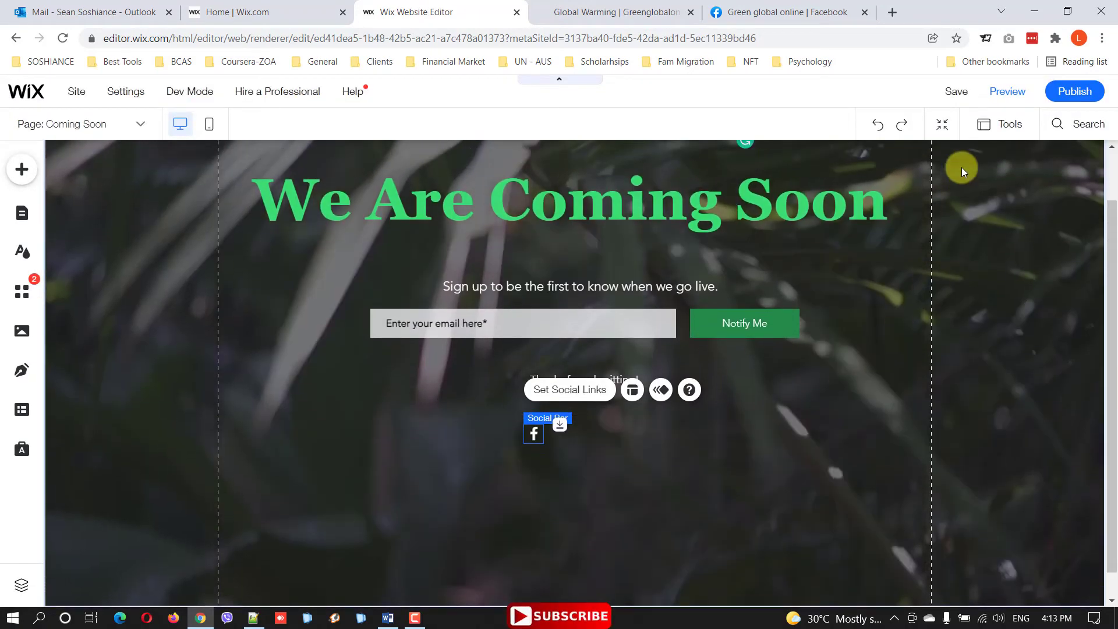
Save, move the Facebook icon below the thanks message, and adjust the heading and icon on mobile.
{"action": "left_click", "coordinate": [953, 92]}
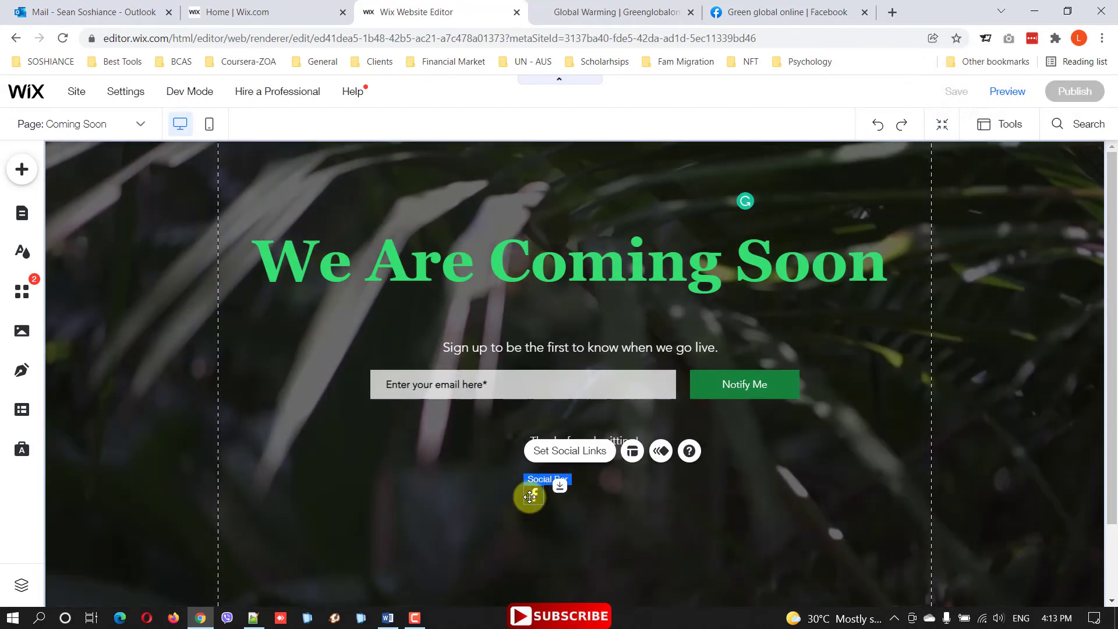
{"action": "left_click_drag", "start_coordinate": [530, 495], "coordinate": [584, 478]}
{"action": "left_click", "coordinate": [208, 124]}
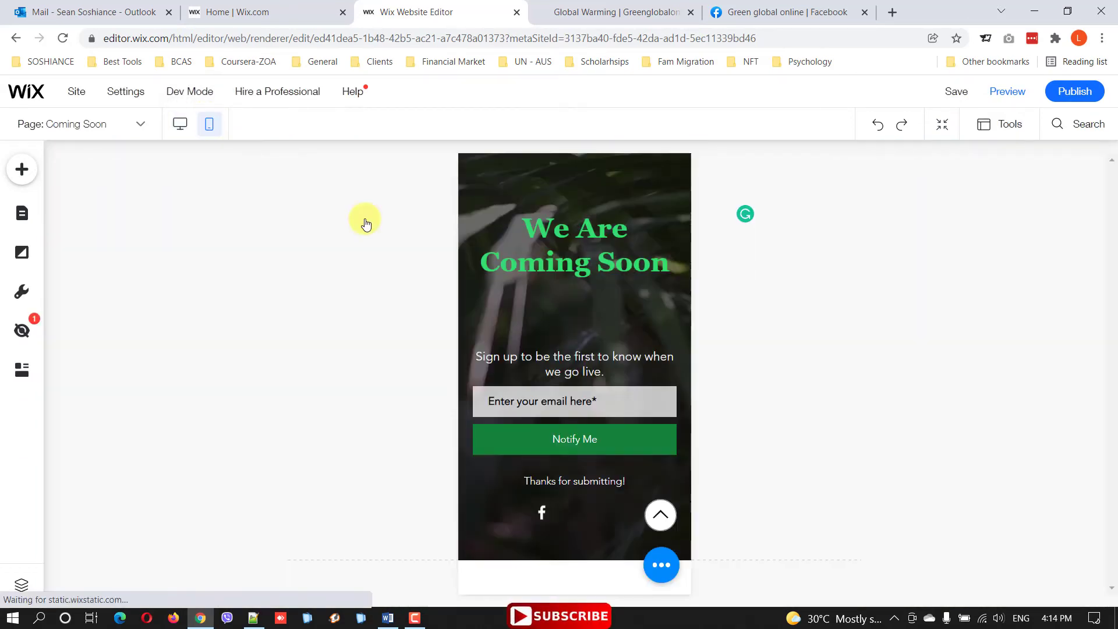
{"action": "left_click", "coordinate": [577, 261]}
{"action": "left_click_drag", "start_coordinate": [592, 265], "coordinate": [592, 284]}
{"action": "left_click_drag", "start_coordinate": [540, 512], "coordinate": [563, 512]}
{"action": "left_click", "coordinate": [179, 123]}
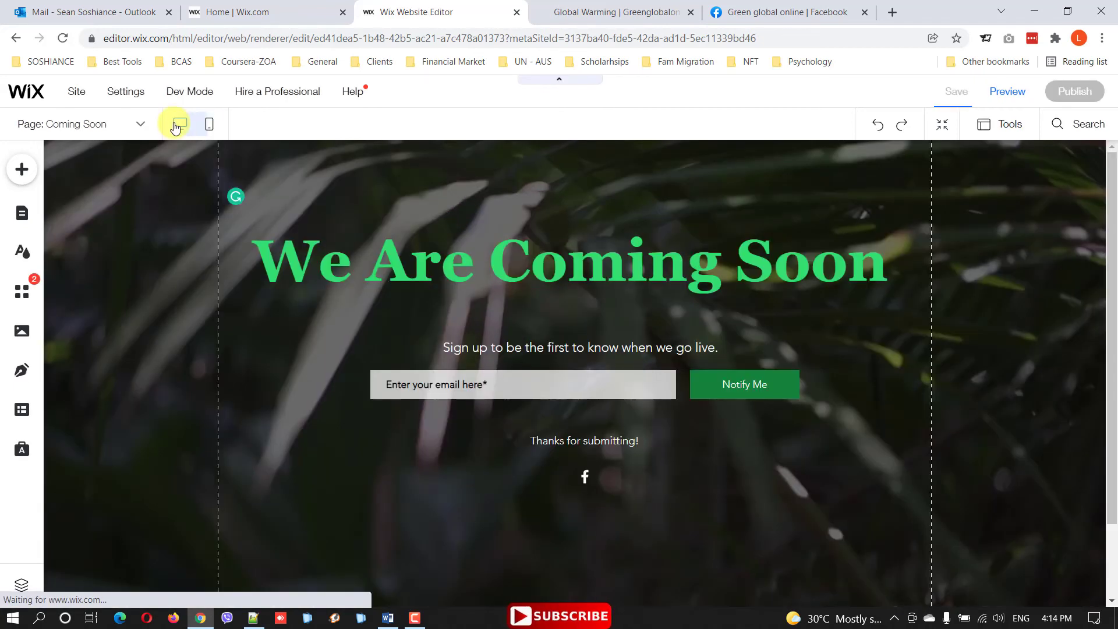
Look over the live greenglobalonline.org site in its browser tab.
{"action": "mouse_move", "coordinate": [1074, 93]}
{"action": "left_click", "coordinate": [617, 11]}
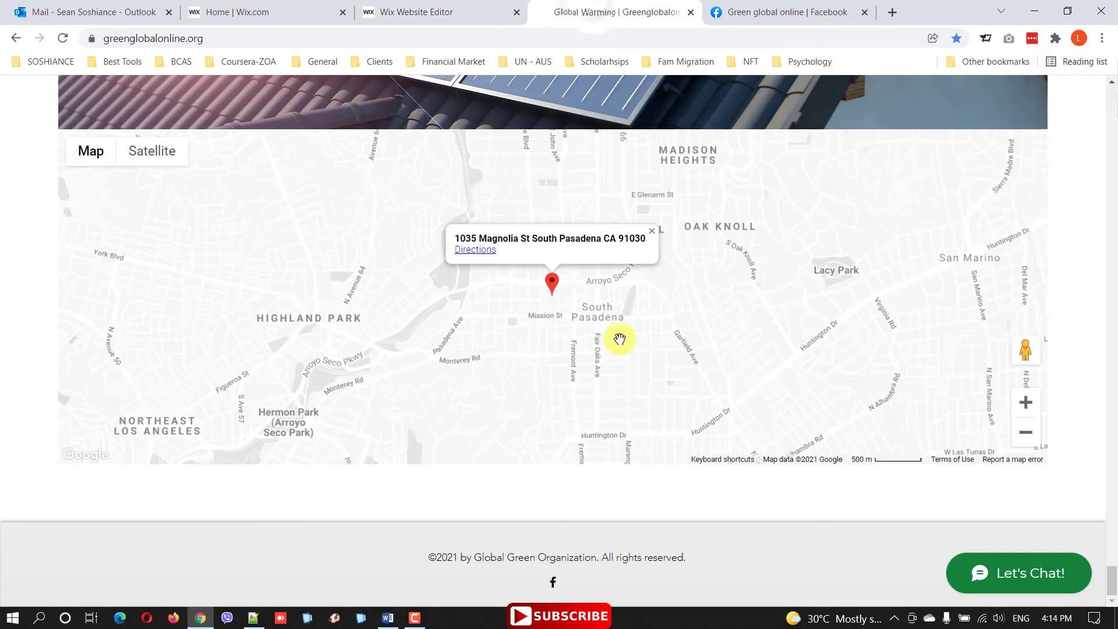
{"action": "scroll", "coordinate": [1106, 428], "scroll_direction": "up", "scroll_amount": 5}
{"action": "left_click_drag", "start_coordinate": [1113, 556], "coordinate": [1115, 172]}
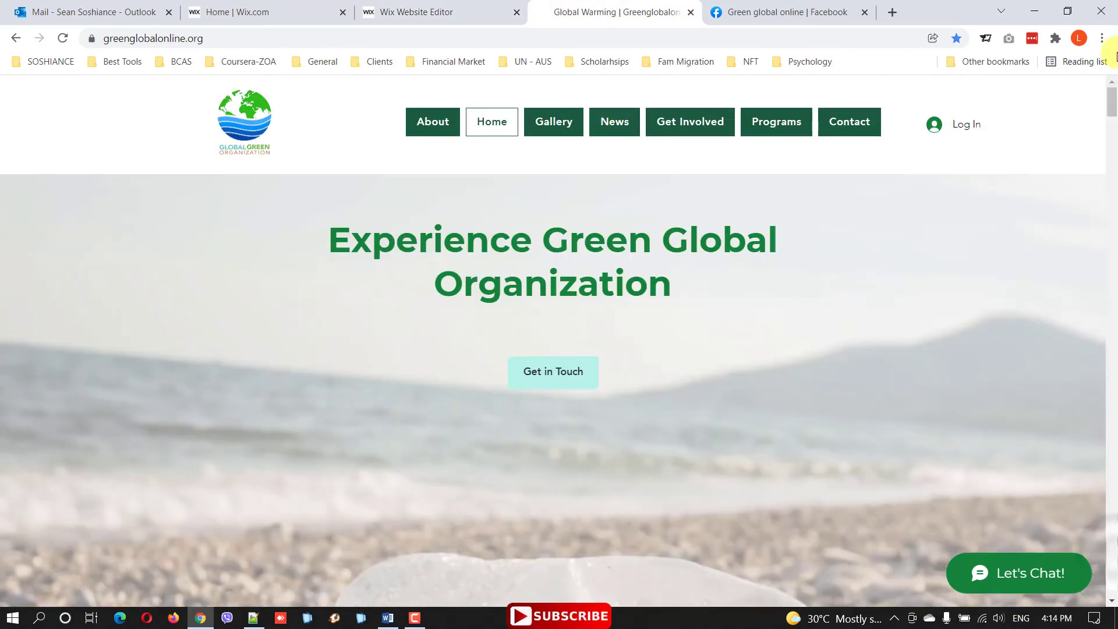